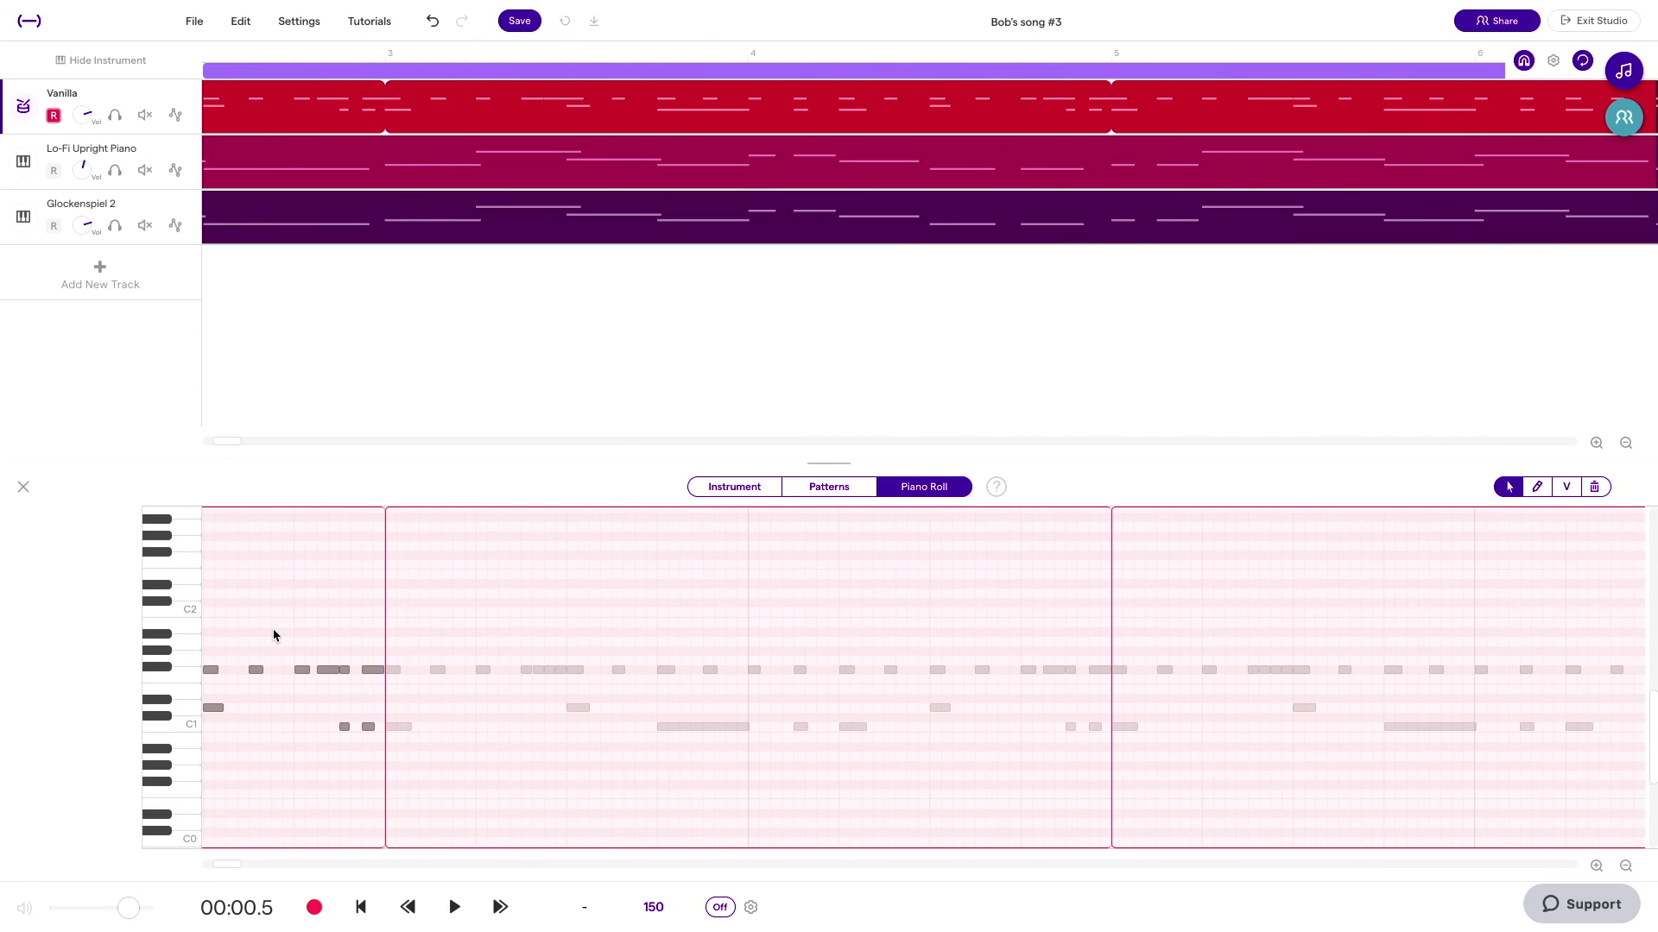
Step: Delete three hi-hat notes near the end of bar 2 in the Vanilla drum region
{"action": "scroll", "coordinate": [417, 631], "scroll_direction": "left", "scroll_amount": 5}
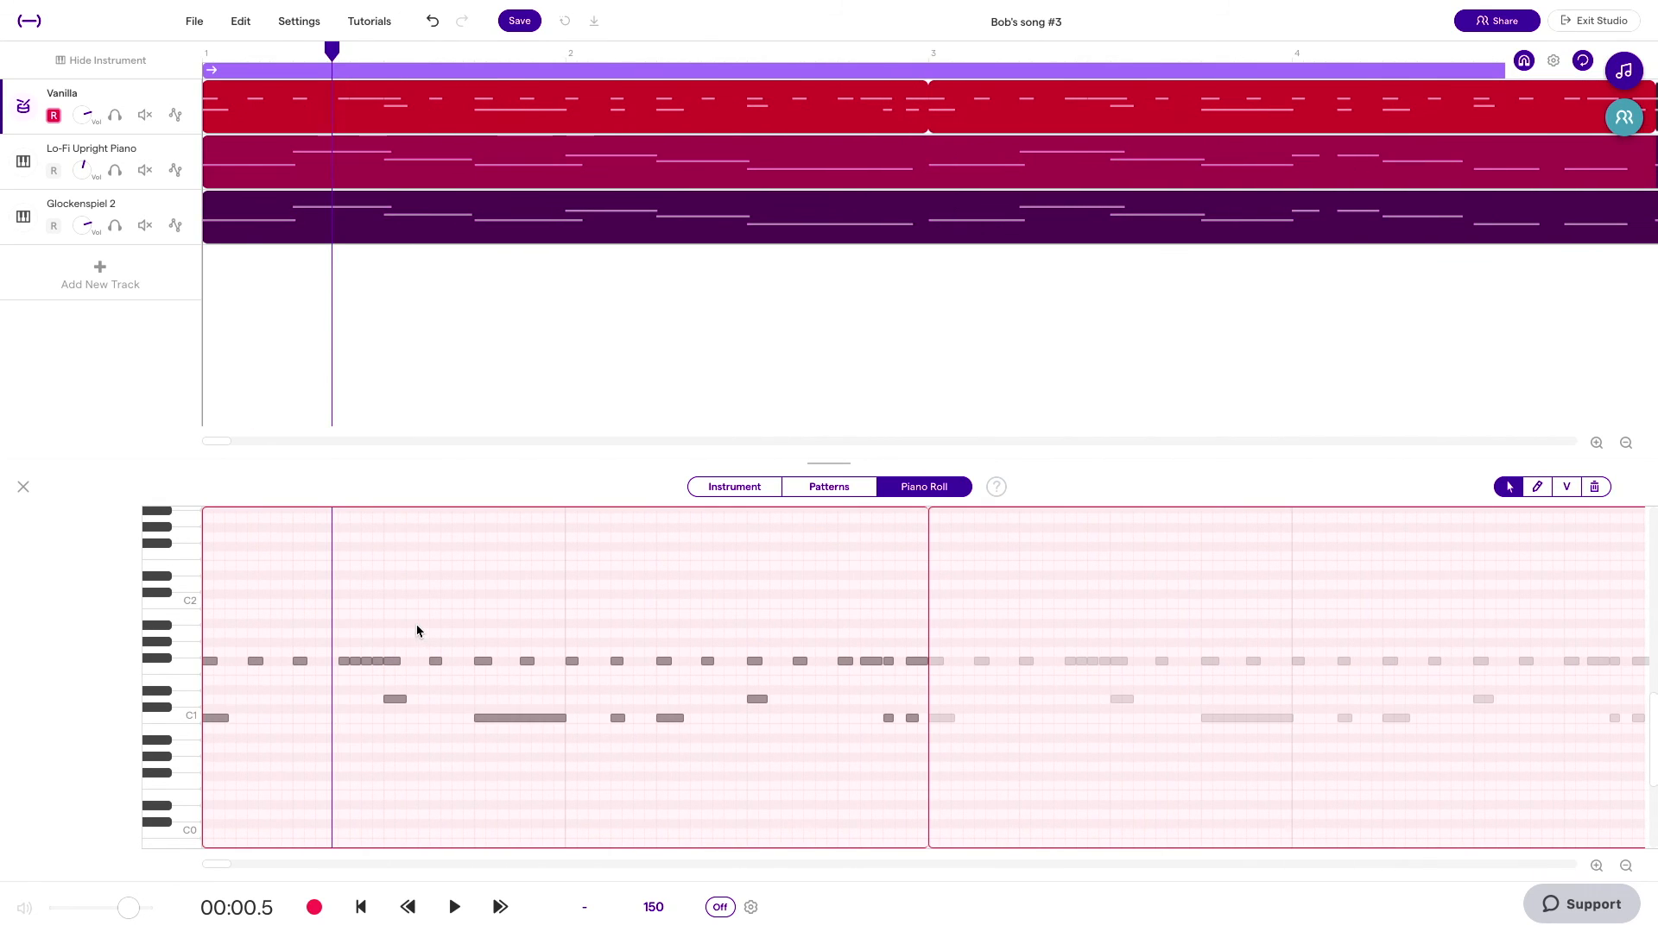
{"action": "left_click", "coordinate": [1555, 63]}
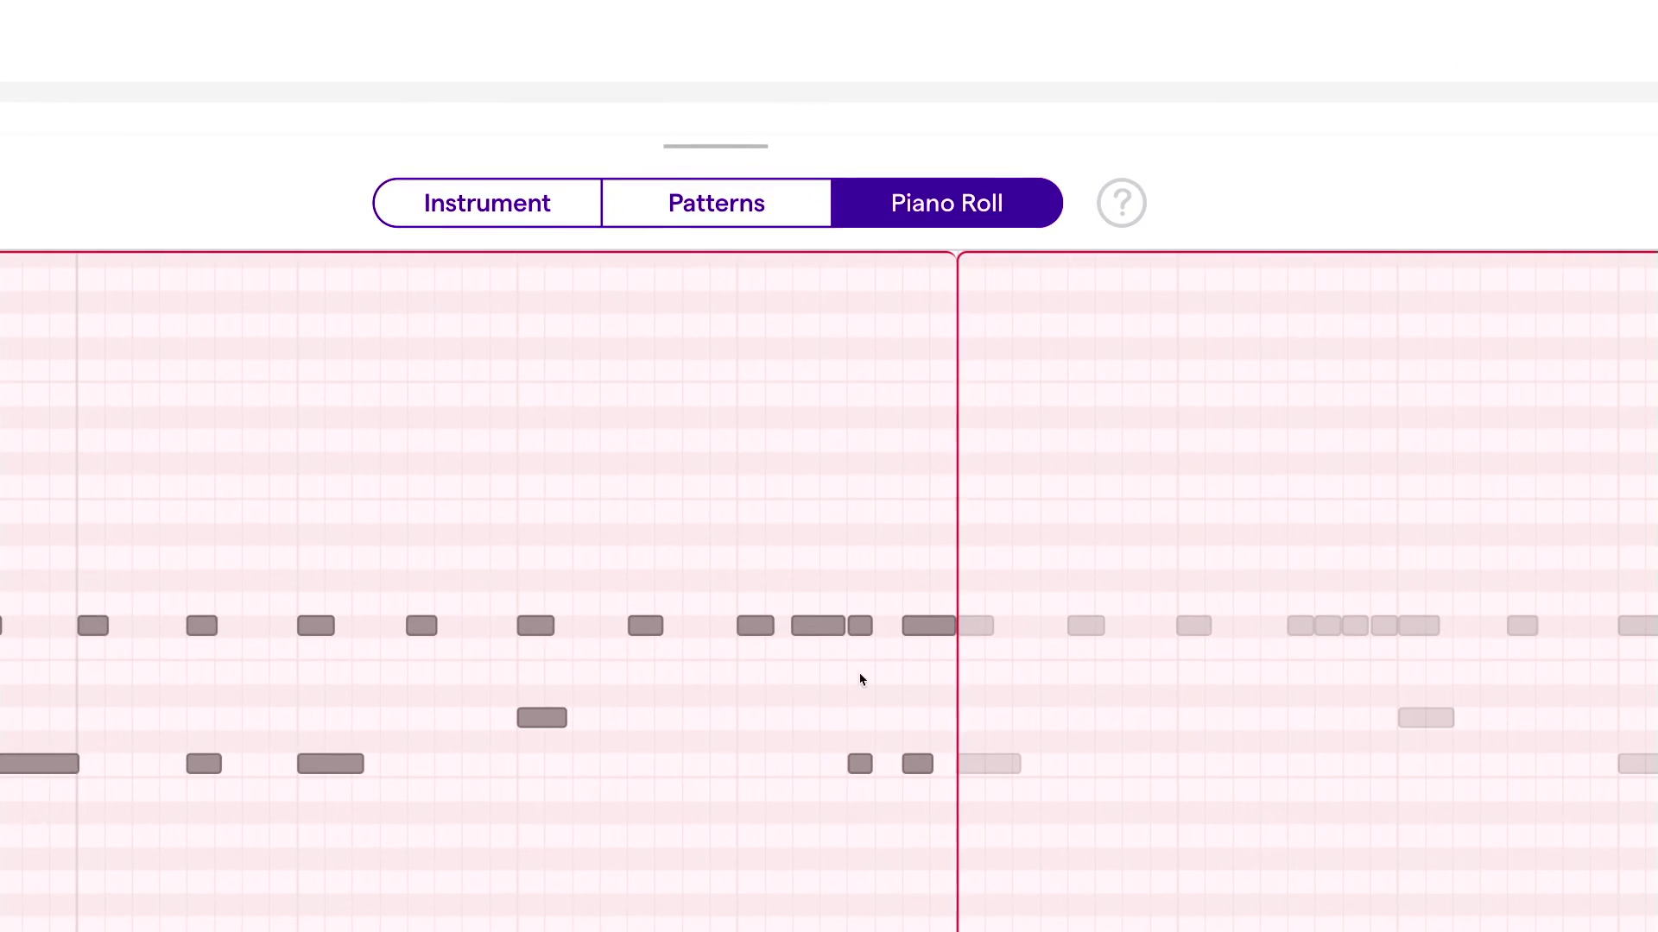
{"action": "left_click", "coordinate": [824, 630]}
{"action": "left_click", "coordinate": [924, 638]}
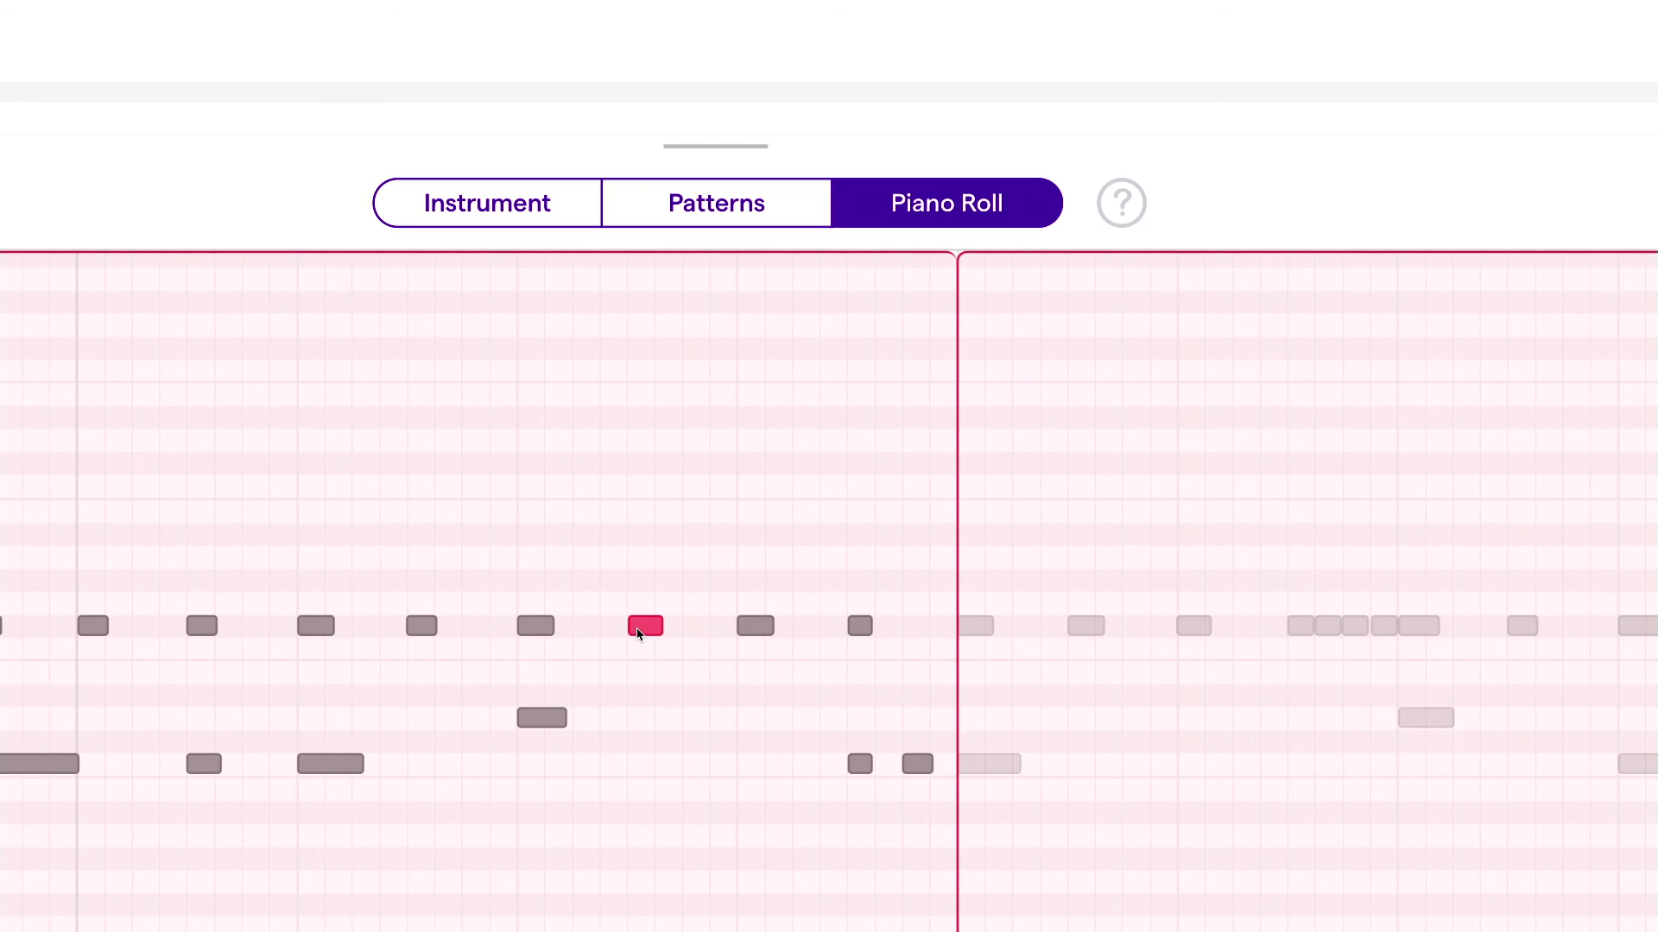
{"action": "left_click", "coordinate": [638, 632]}
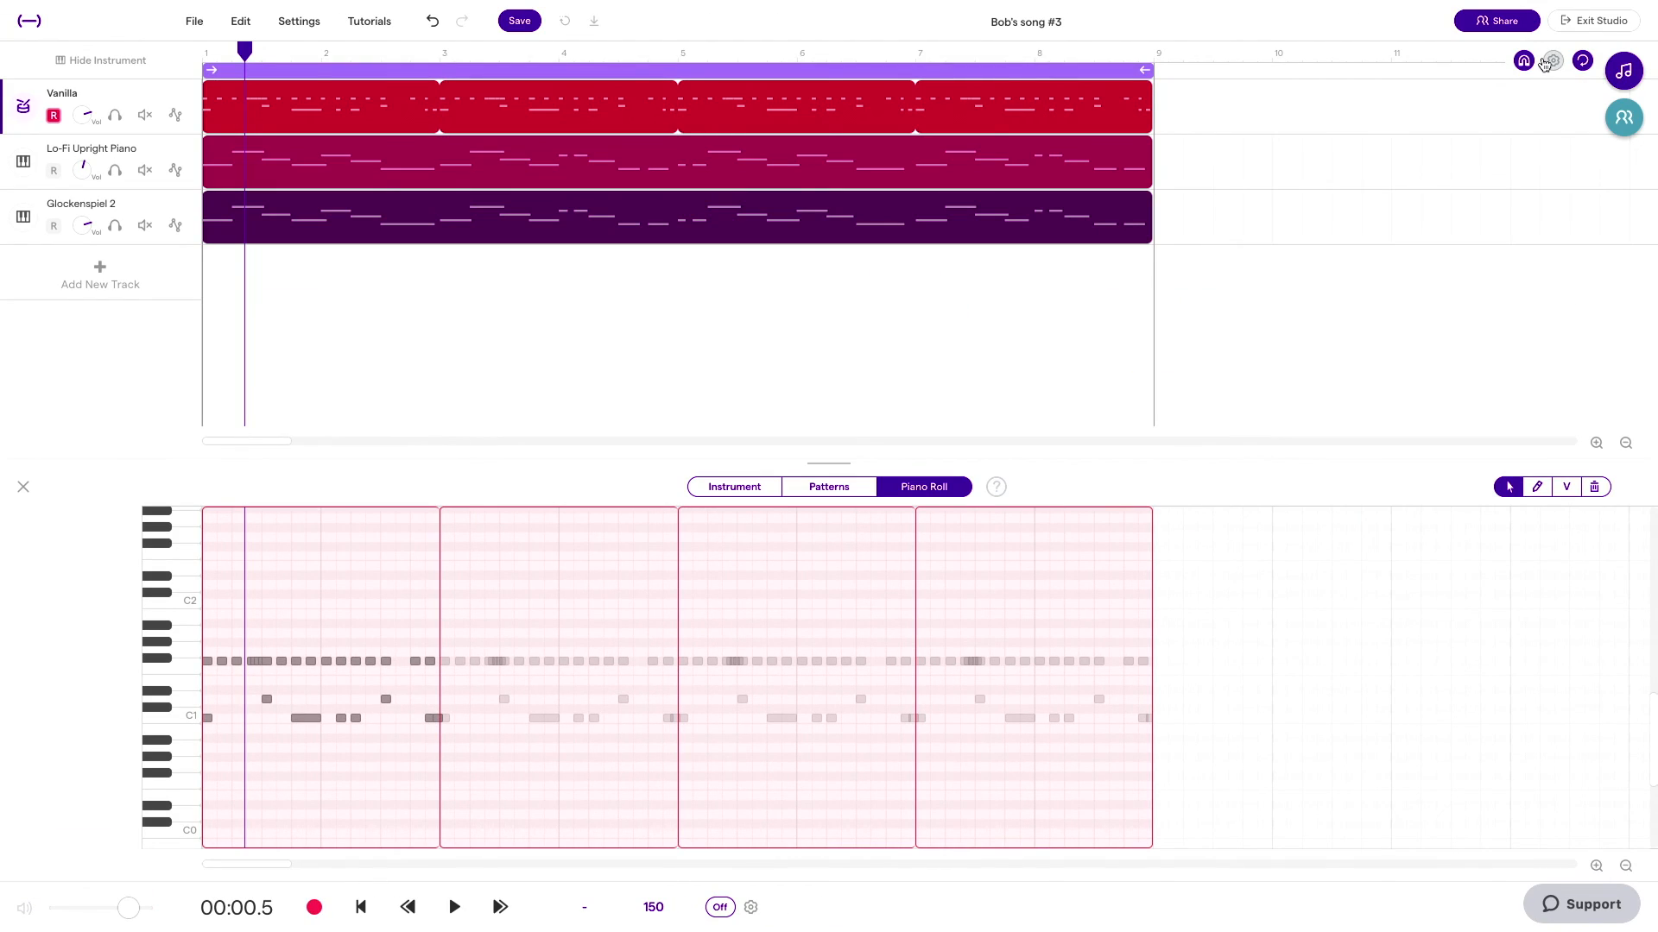
Step: Set the grid size to 1/8 triplet and fill the hi-hat gap near the end of bar 2 with triplet notes
{"action": "left_click", "coordinate": [1551, 63]}
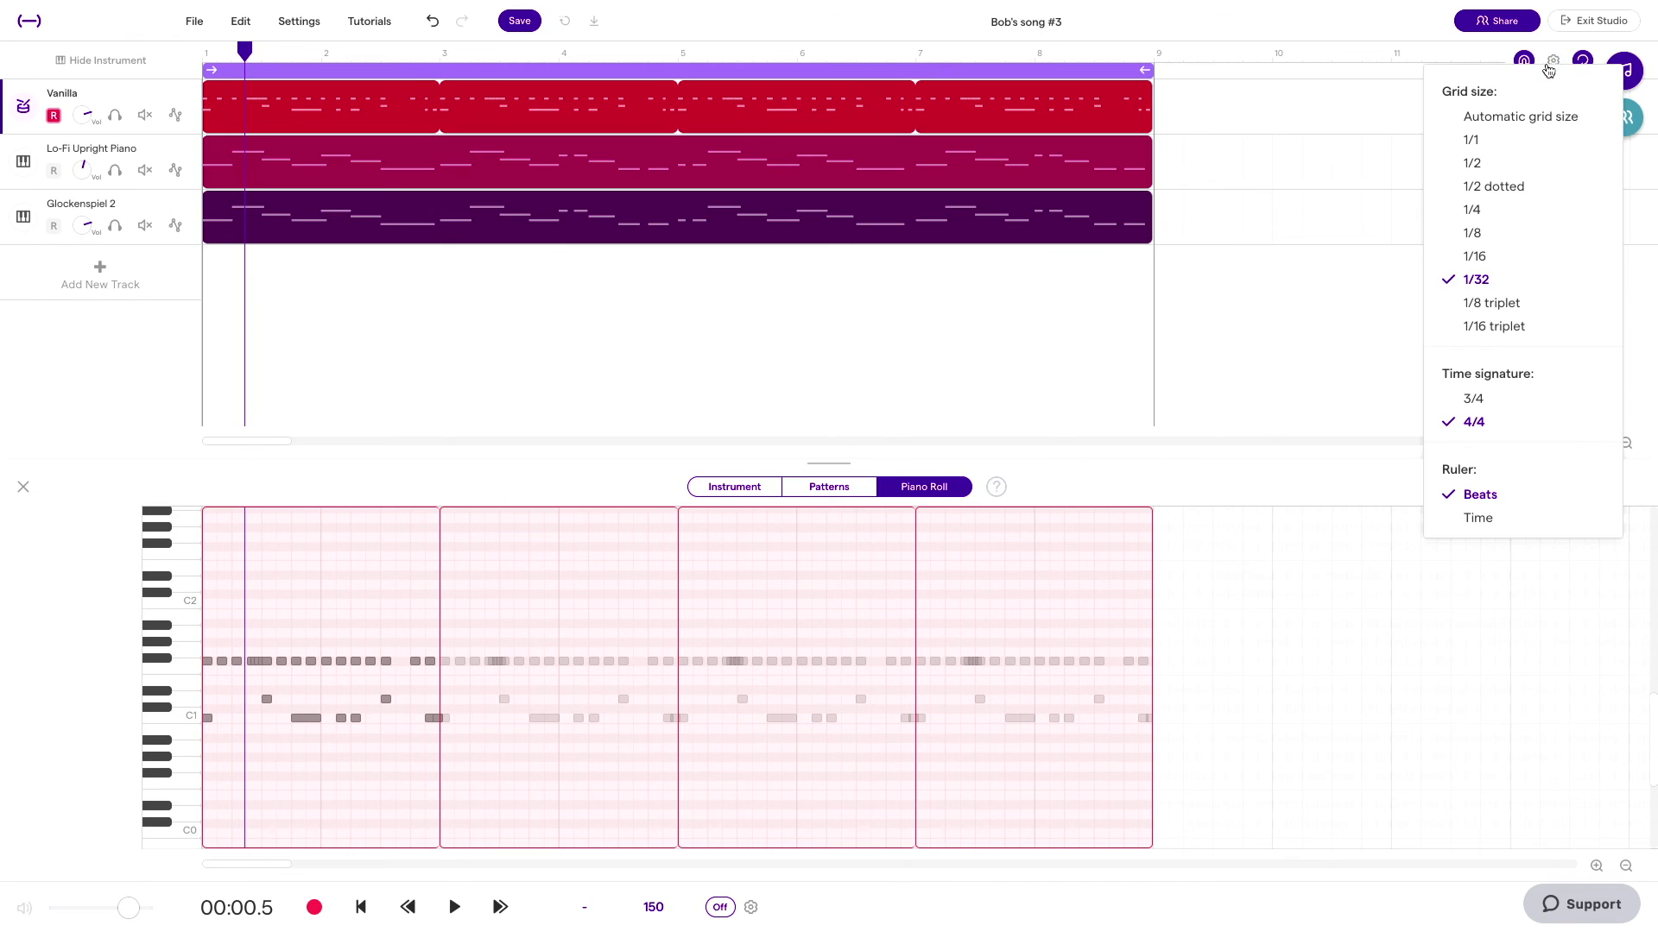
{"action": "left_click", "coordinate": [1526, 306]}
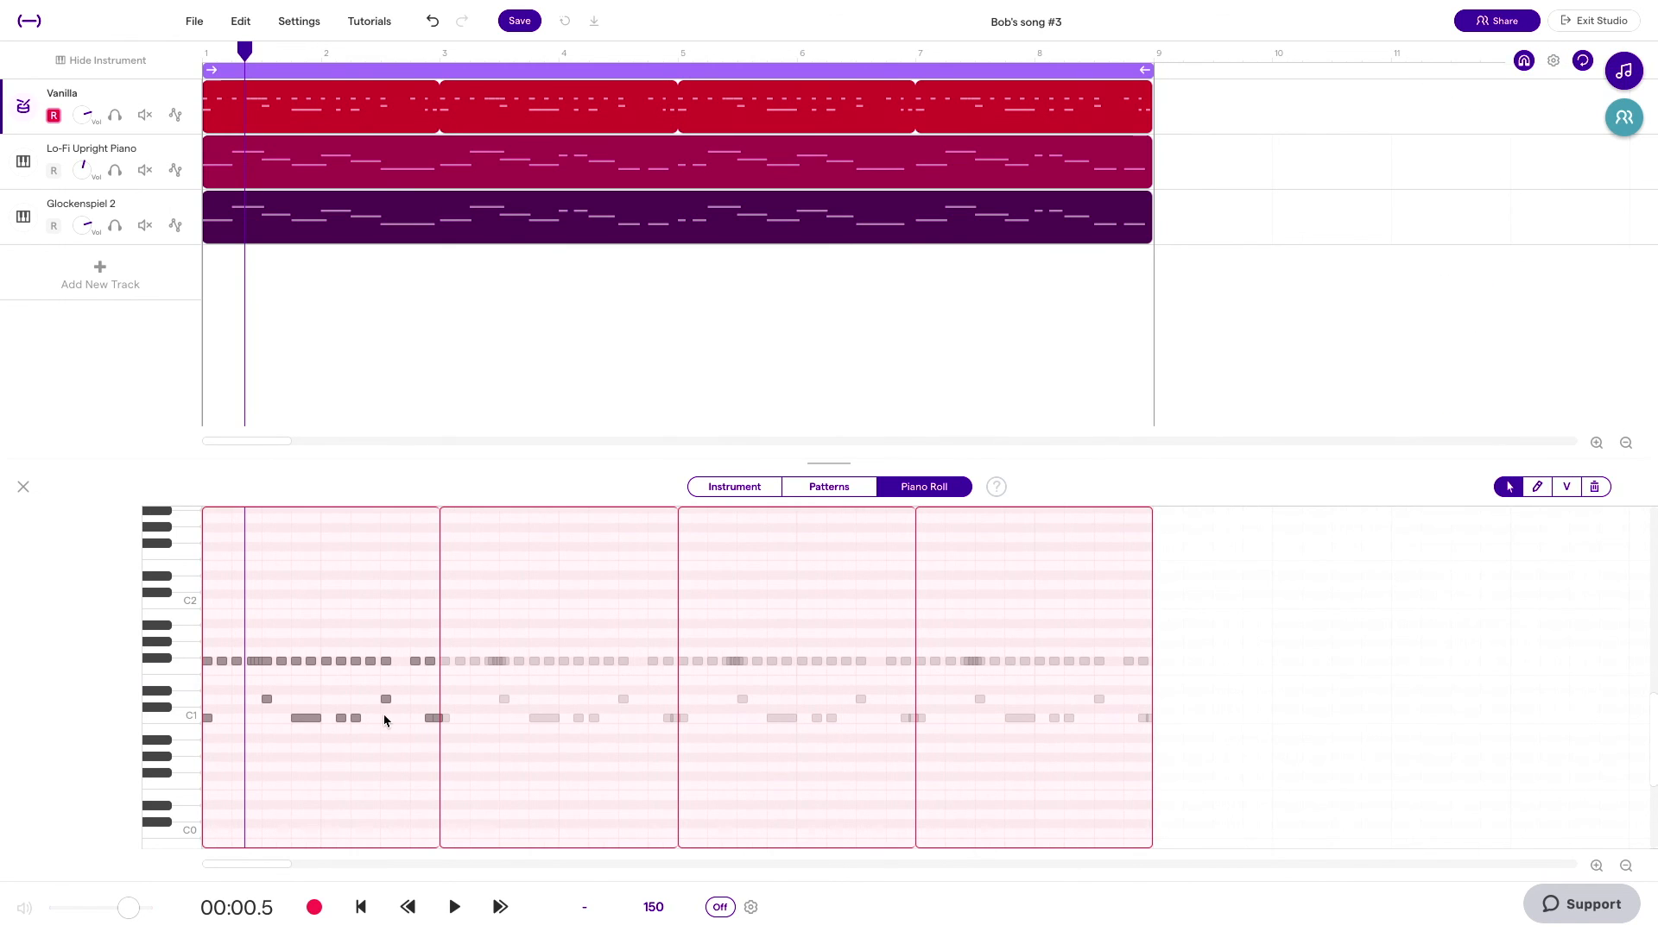
{"action": "scroll", "coordinate": [384, 721], "scroll_direction": "up", "scroll_amount": 10}
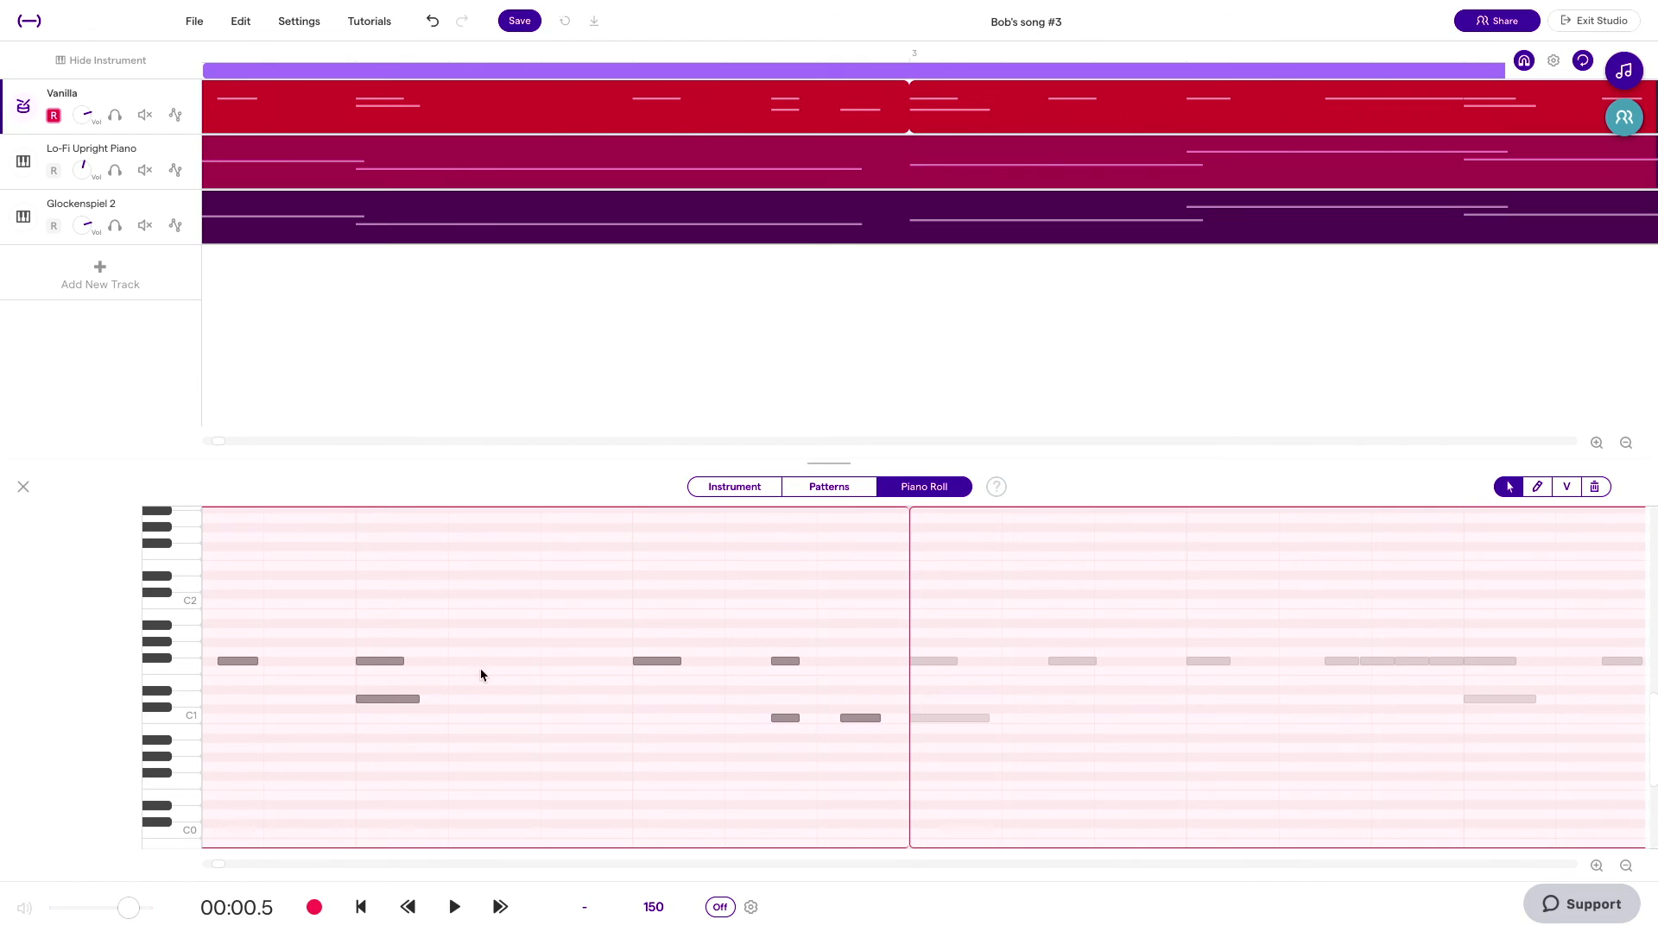
{"action": "double_click", "coordinate": [485, 666]}
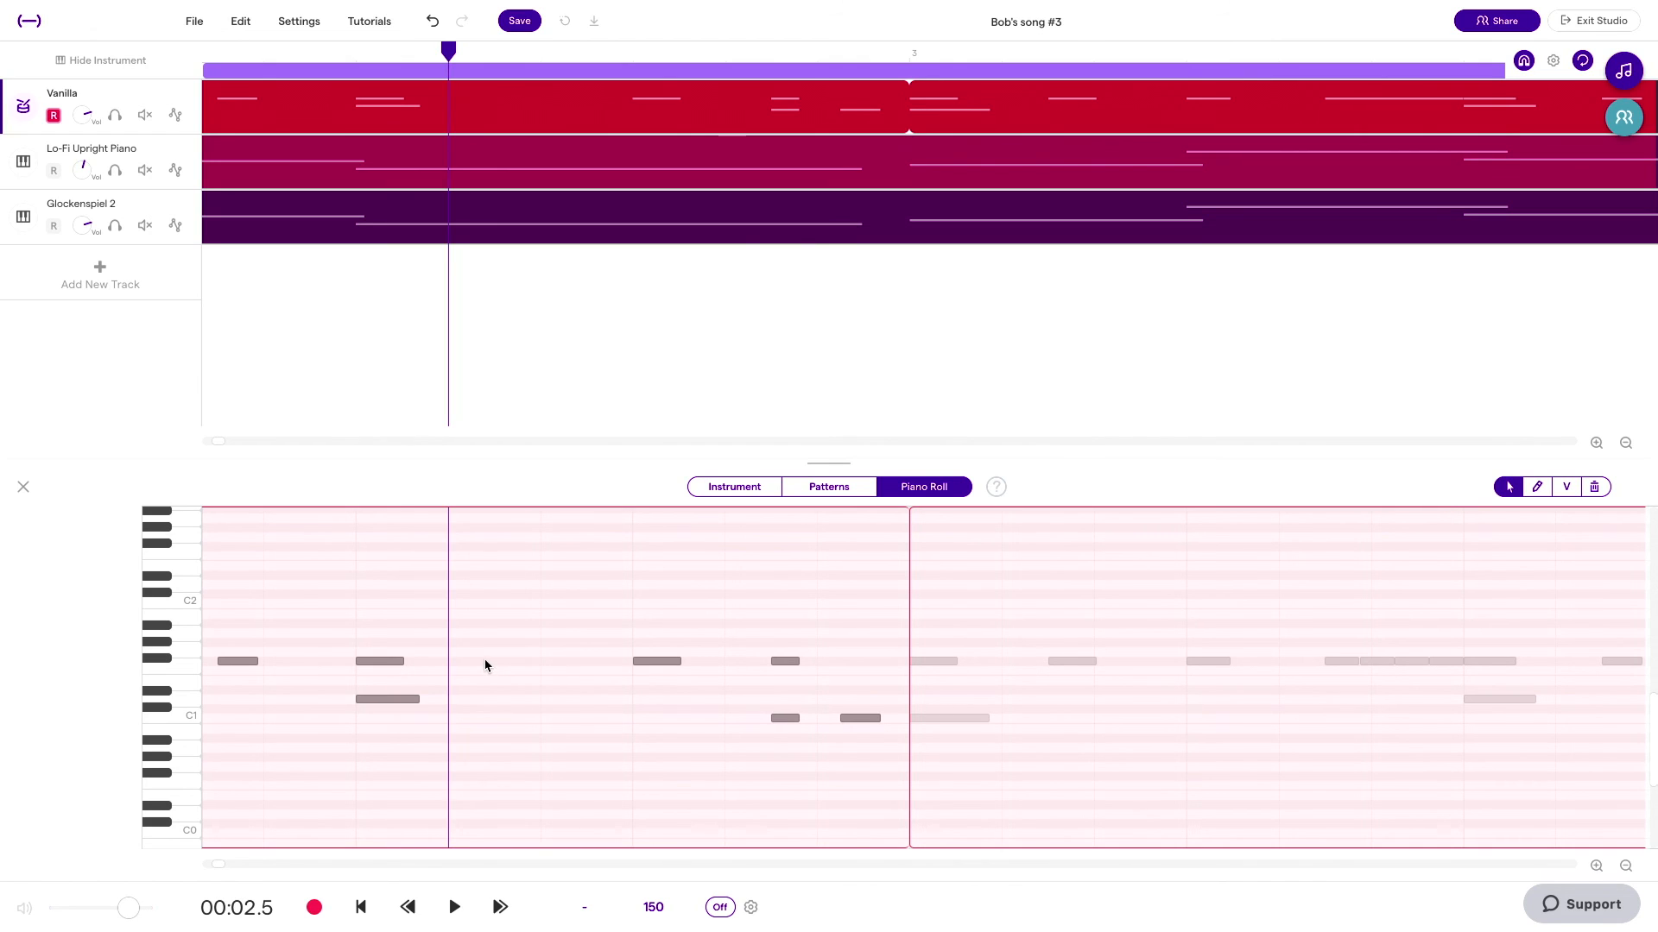
{"action": "double_click", "coordinate": [570, 668]}
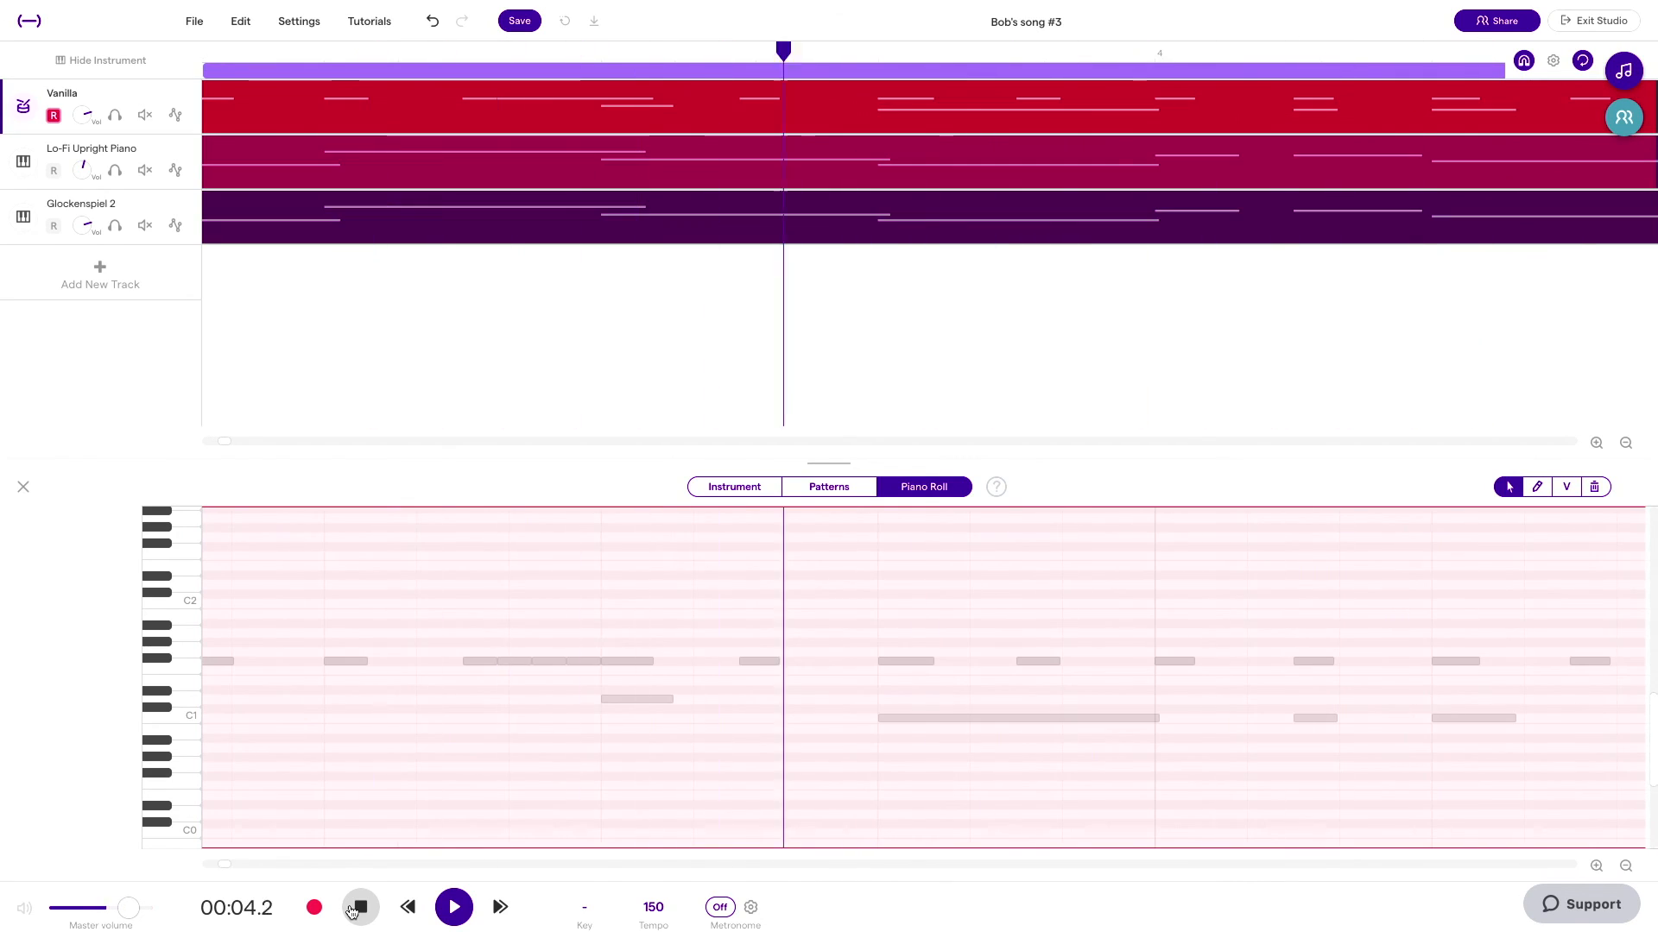
{"action": "scroll", "coordinate": [544, 721], "scroll_direction": "down", "scroll_amount": 5}
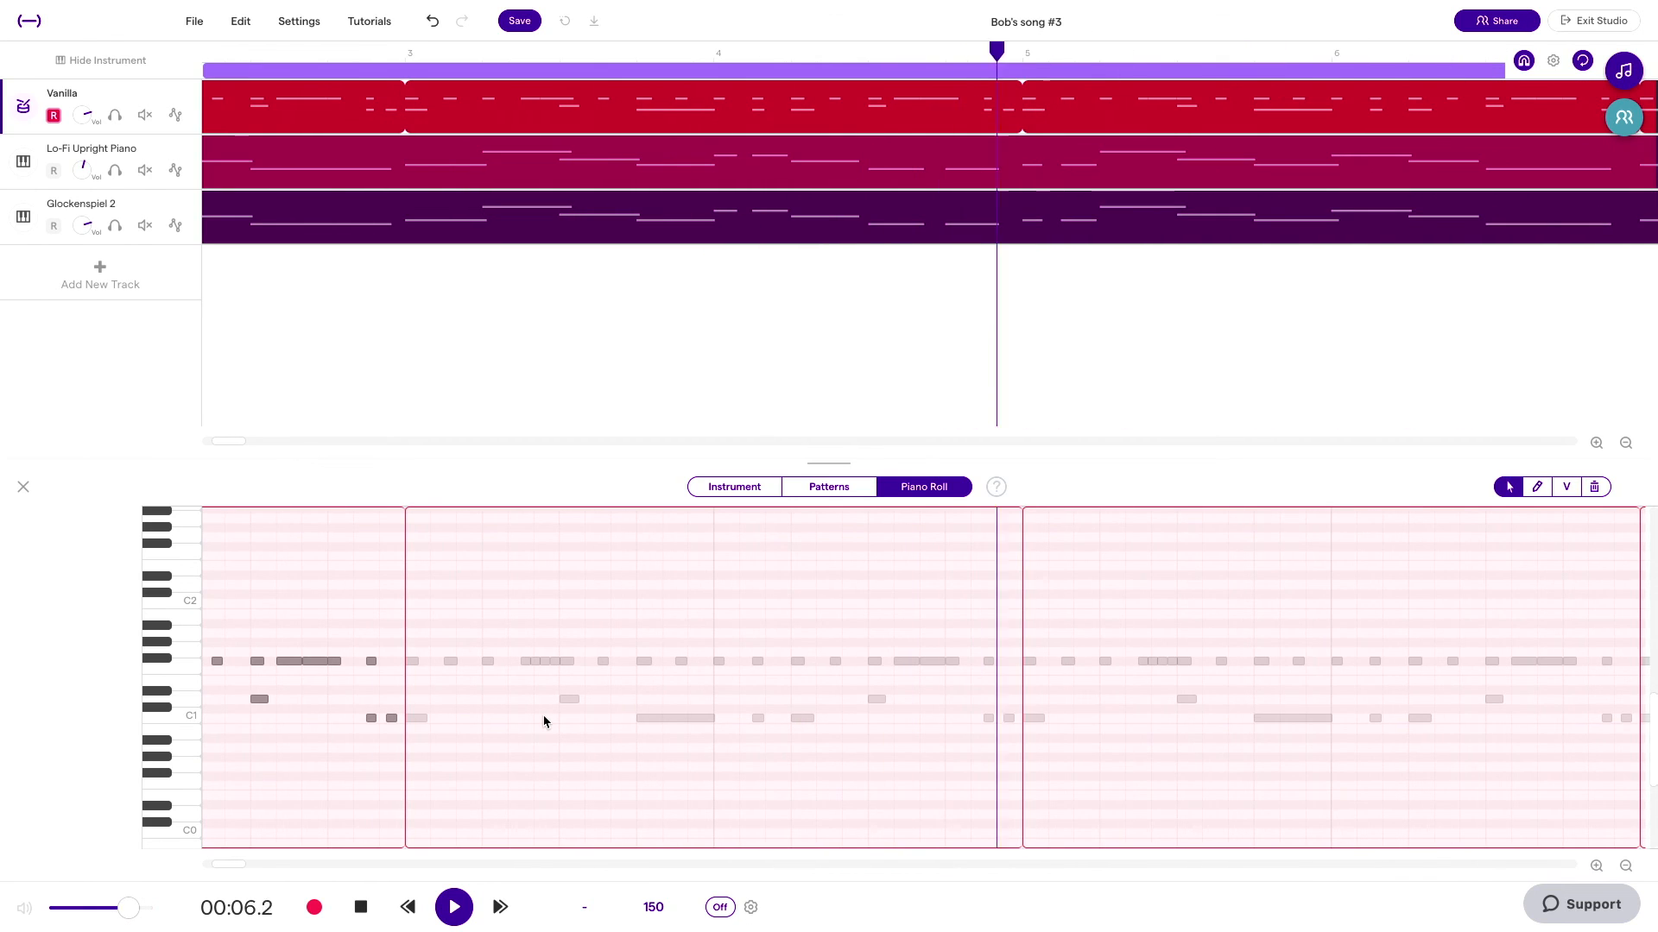
{"action": "scroll", "coordinate": [544, 721], "scroll_direction": "down", "scroll_amount": 4}
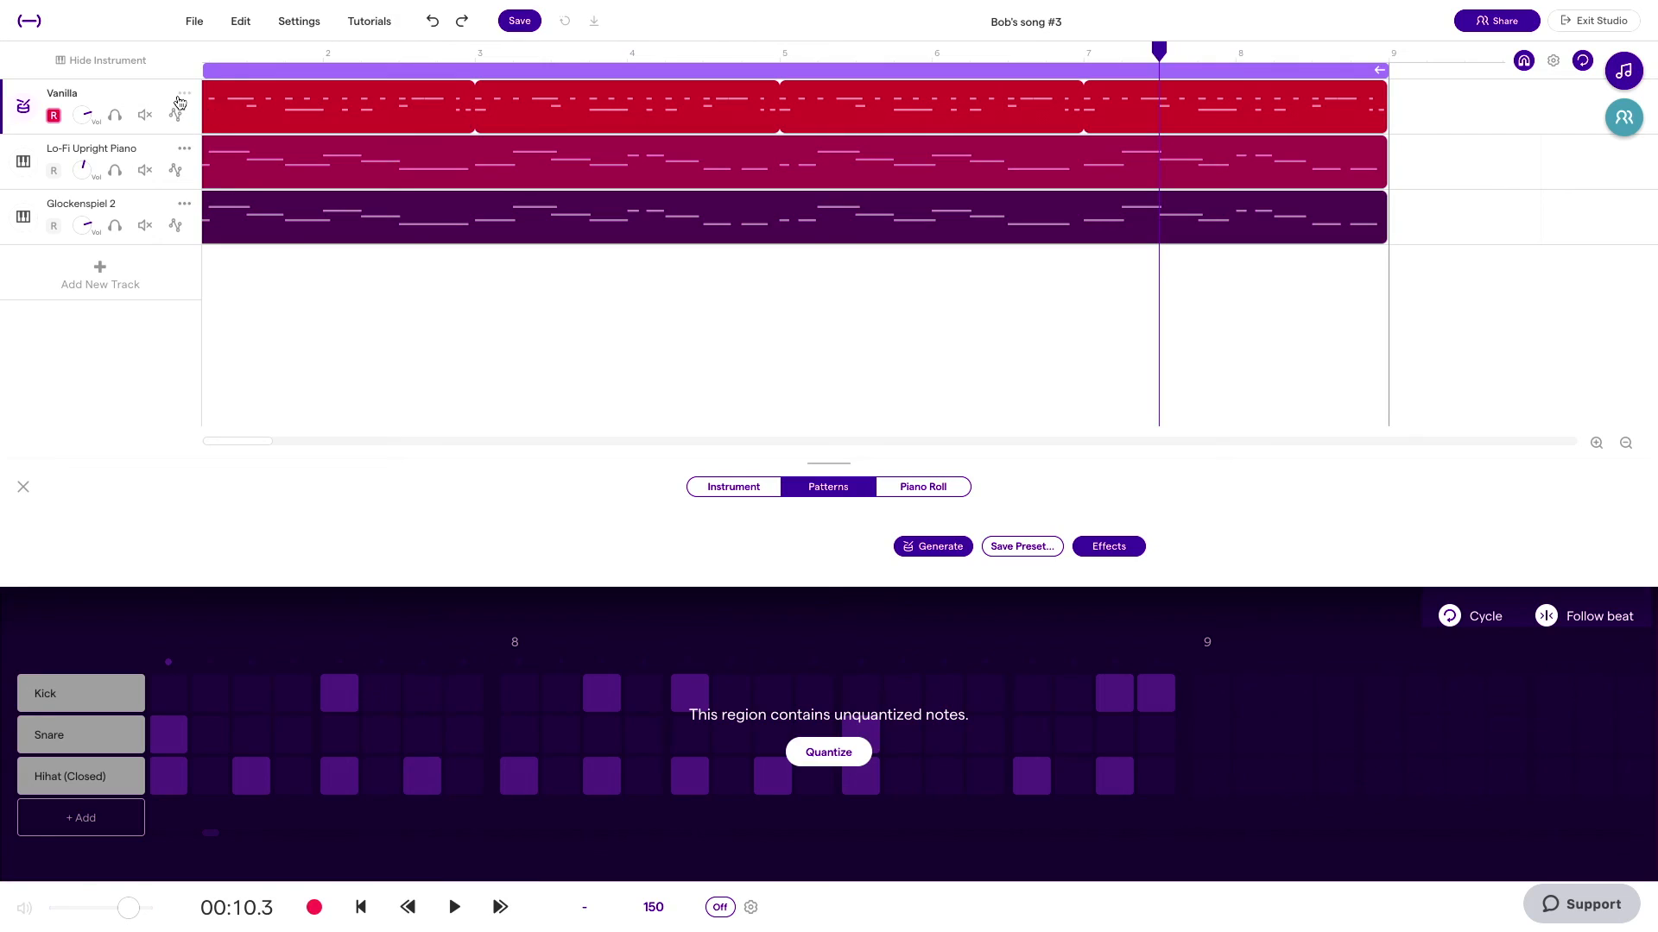
Step: Duplicate the Vanilla drum track twice
{"action": "left_click", "coordinate": [179, 101]}
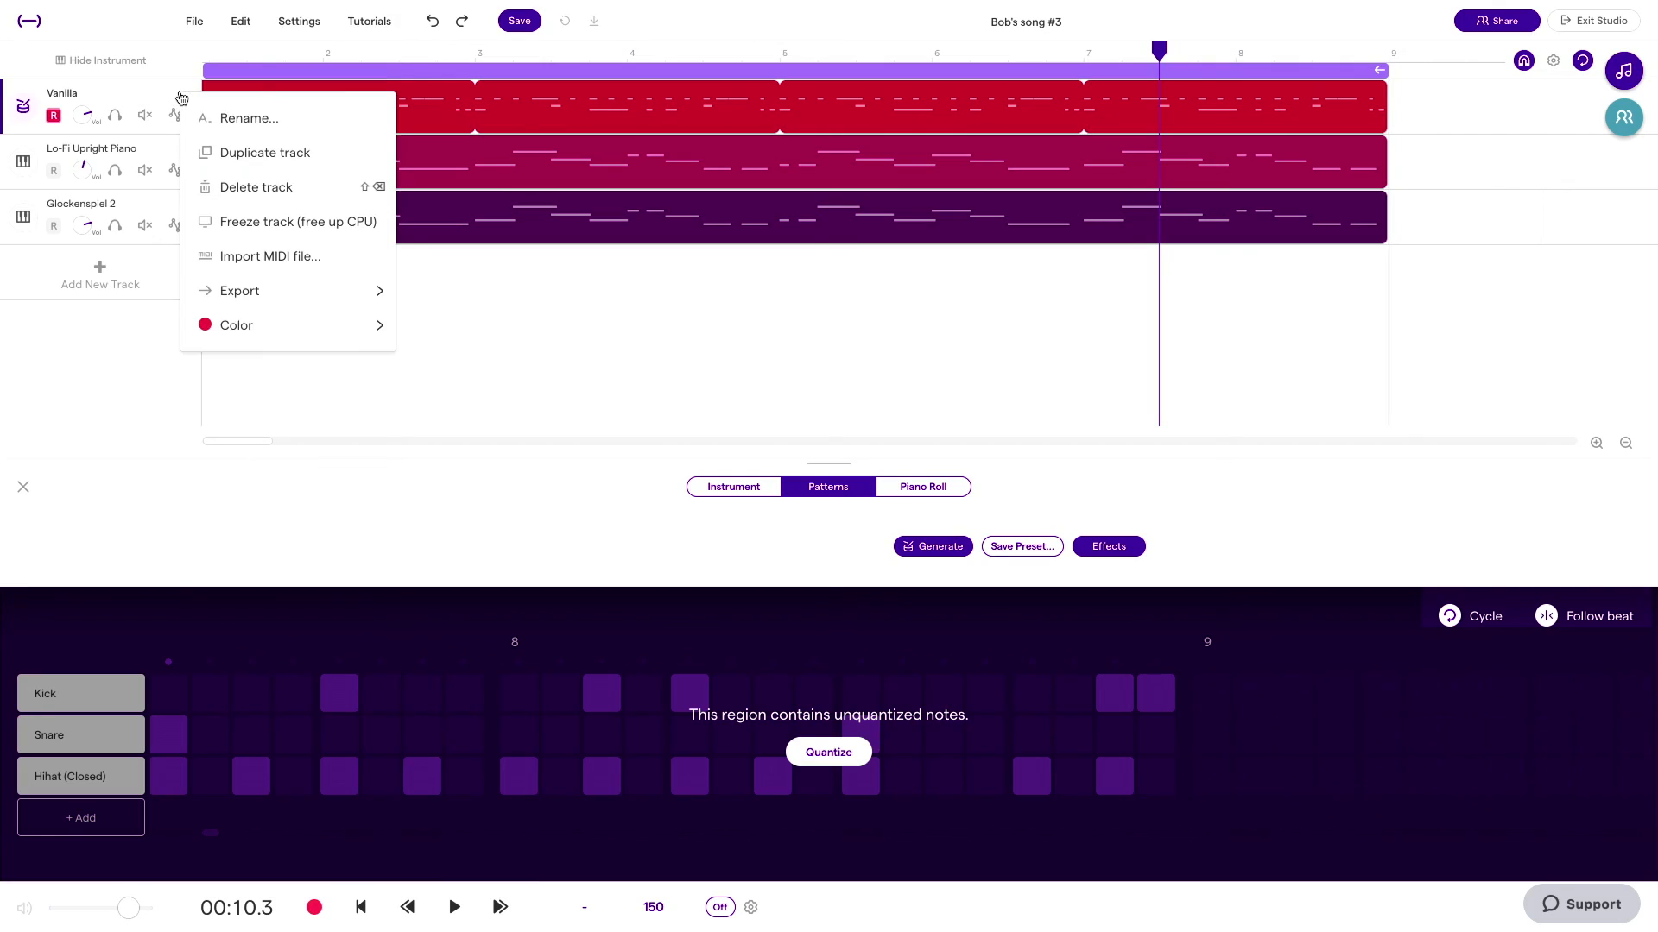
{"action": "left_click", "coordinate": [215, 152]}
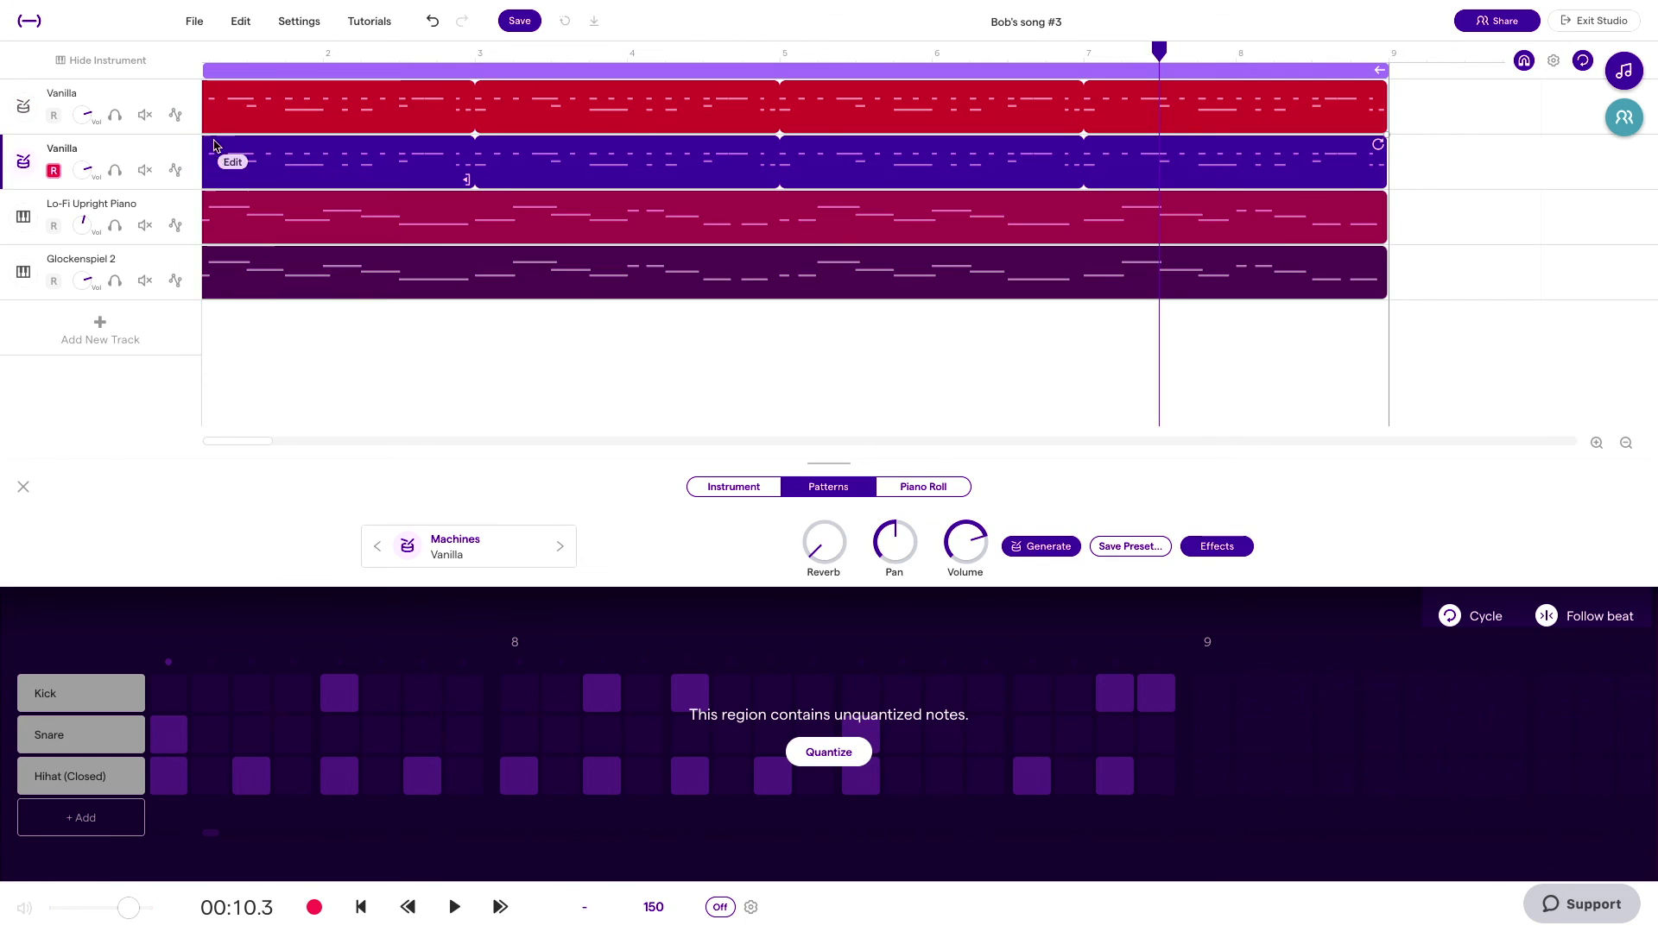
{"action": "left_click", "coordinate": [186, 101]}
{"action": "left_click", "coordinate": [224, 152]}
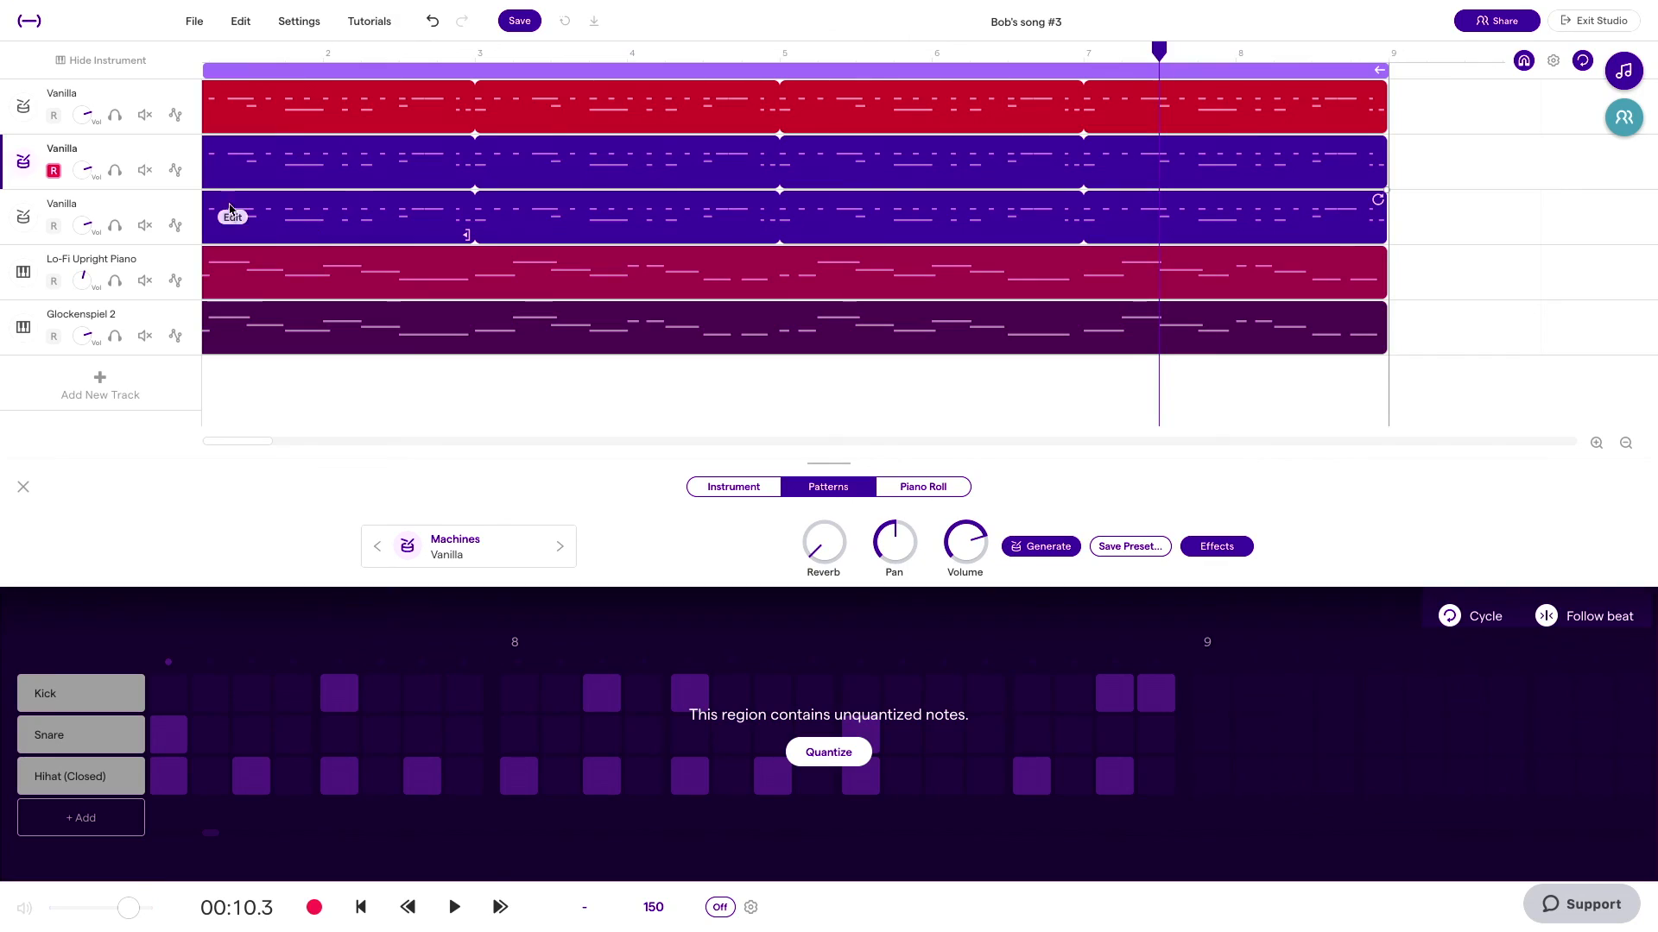
Step: Delete the kick and snare notes from the first Vanilla track, keeping only the hi-hat
{"action": "left_click", "coordinate": [306, 105]}
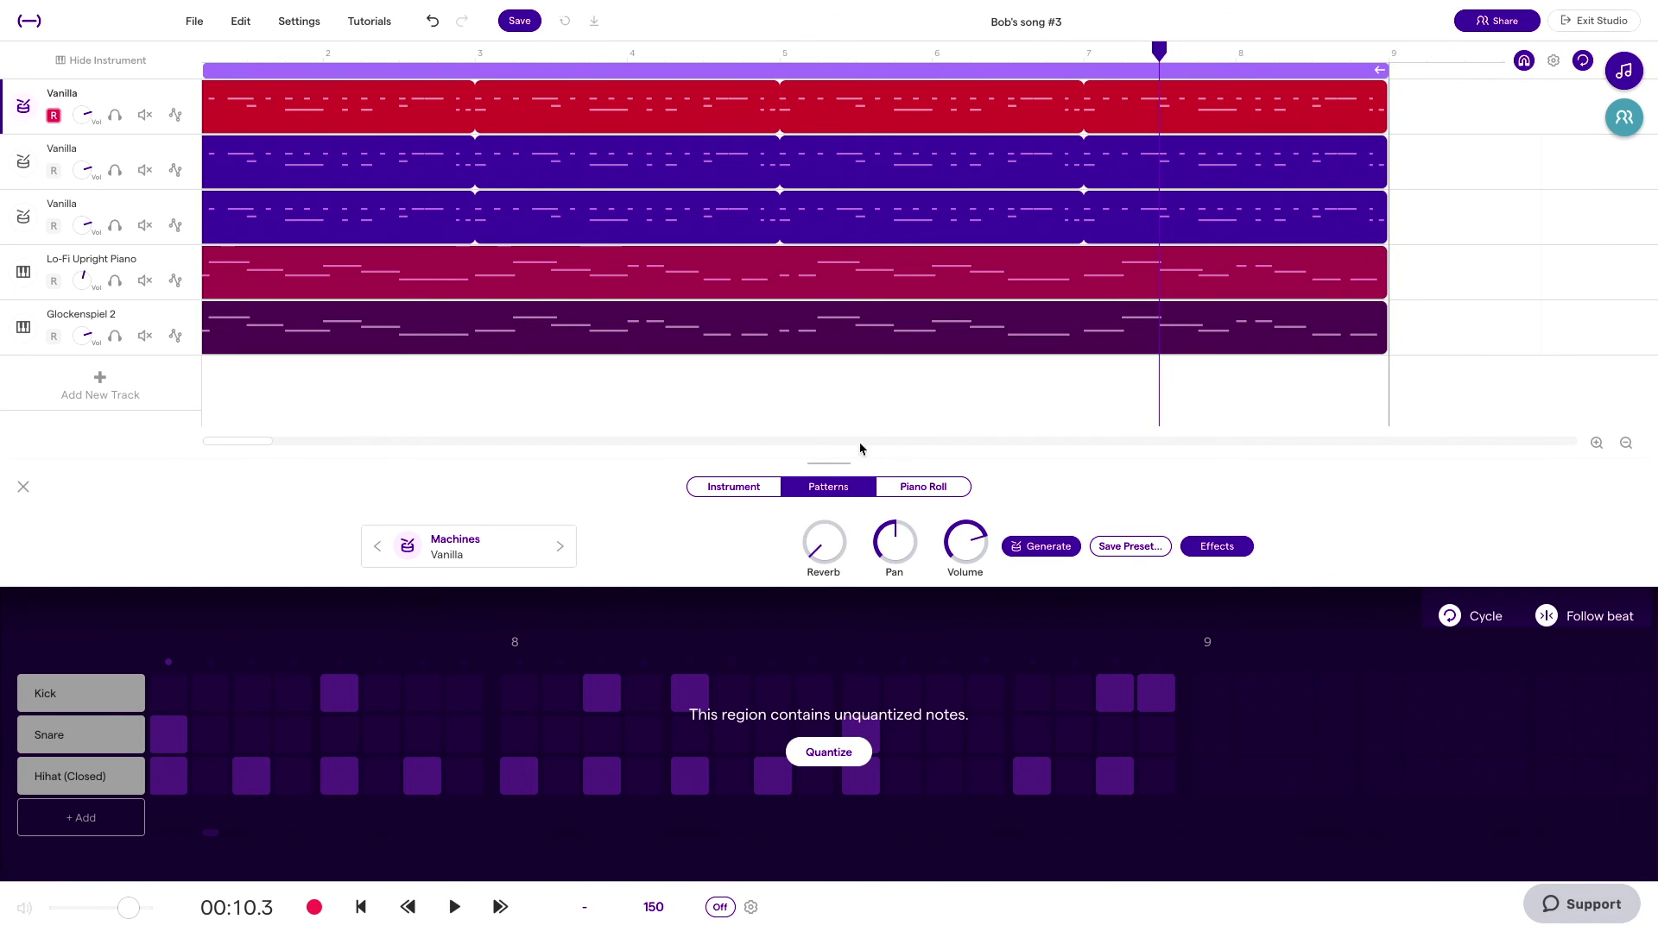
{"action": "left_click", "coordinate": [939, 486]}
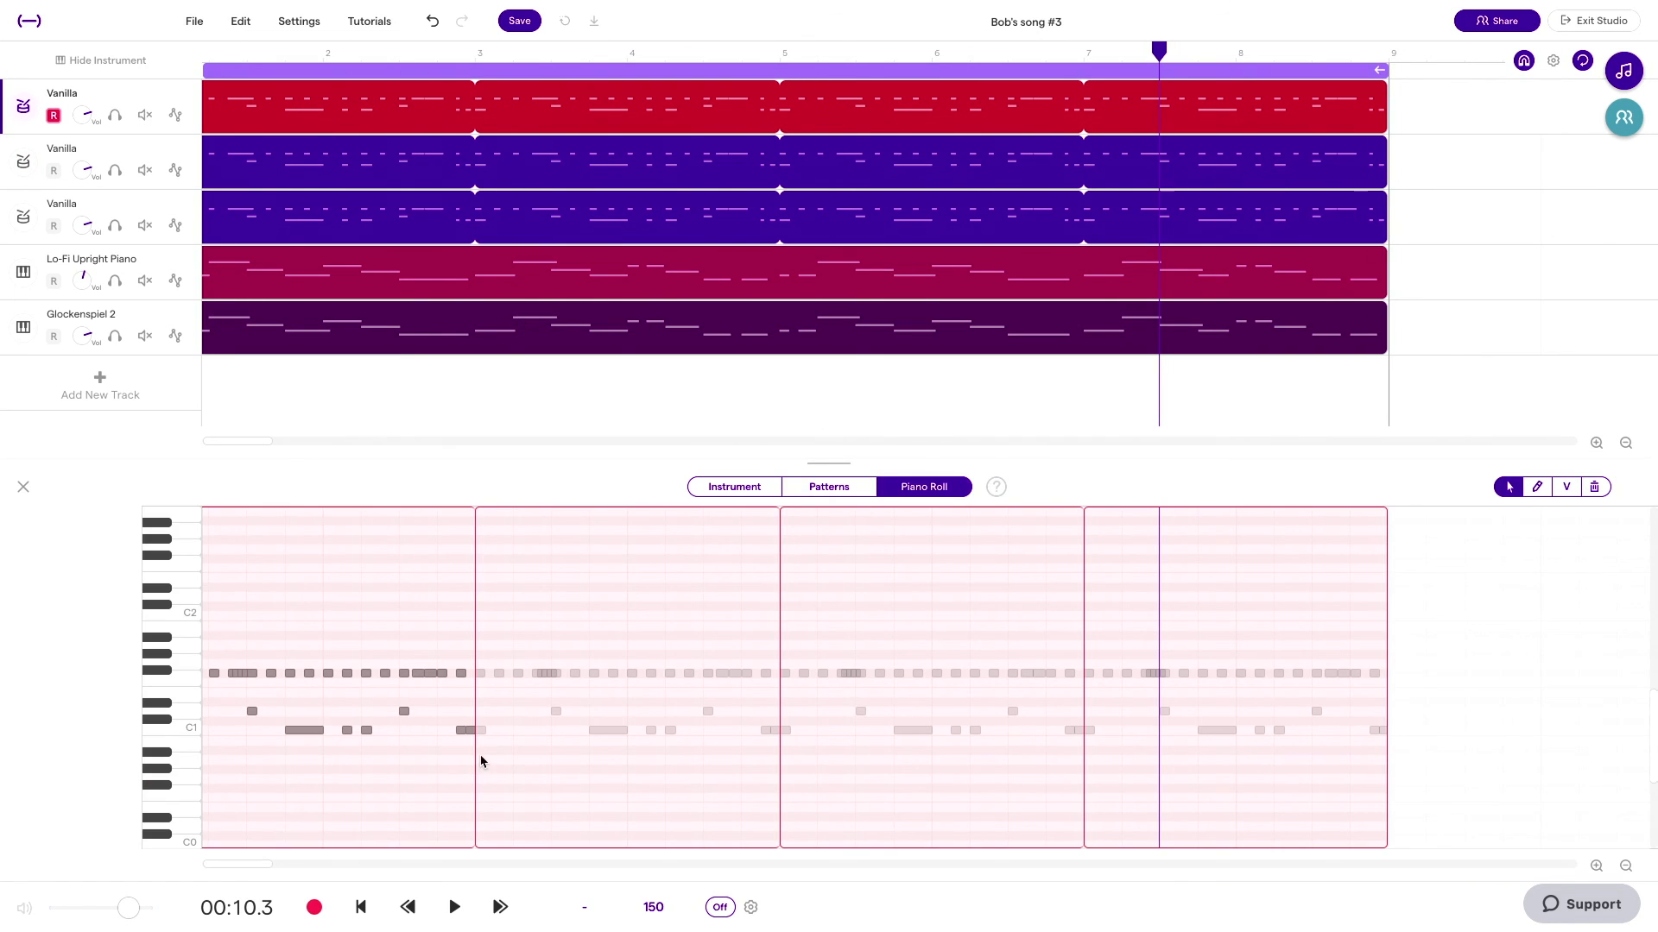
{"action": "left_click_drag", "start_coordinate": [470, 758], "coordinate": [157, 701]}
{"action": "key", "text": "Delete"}
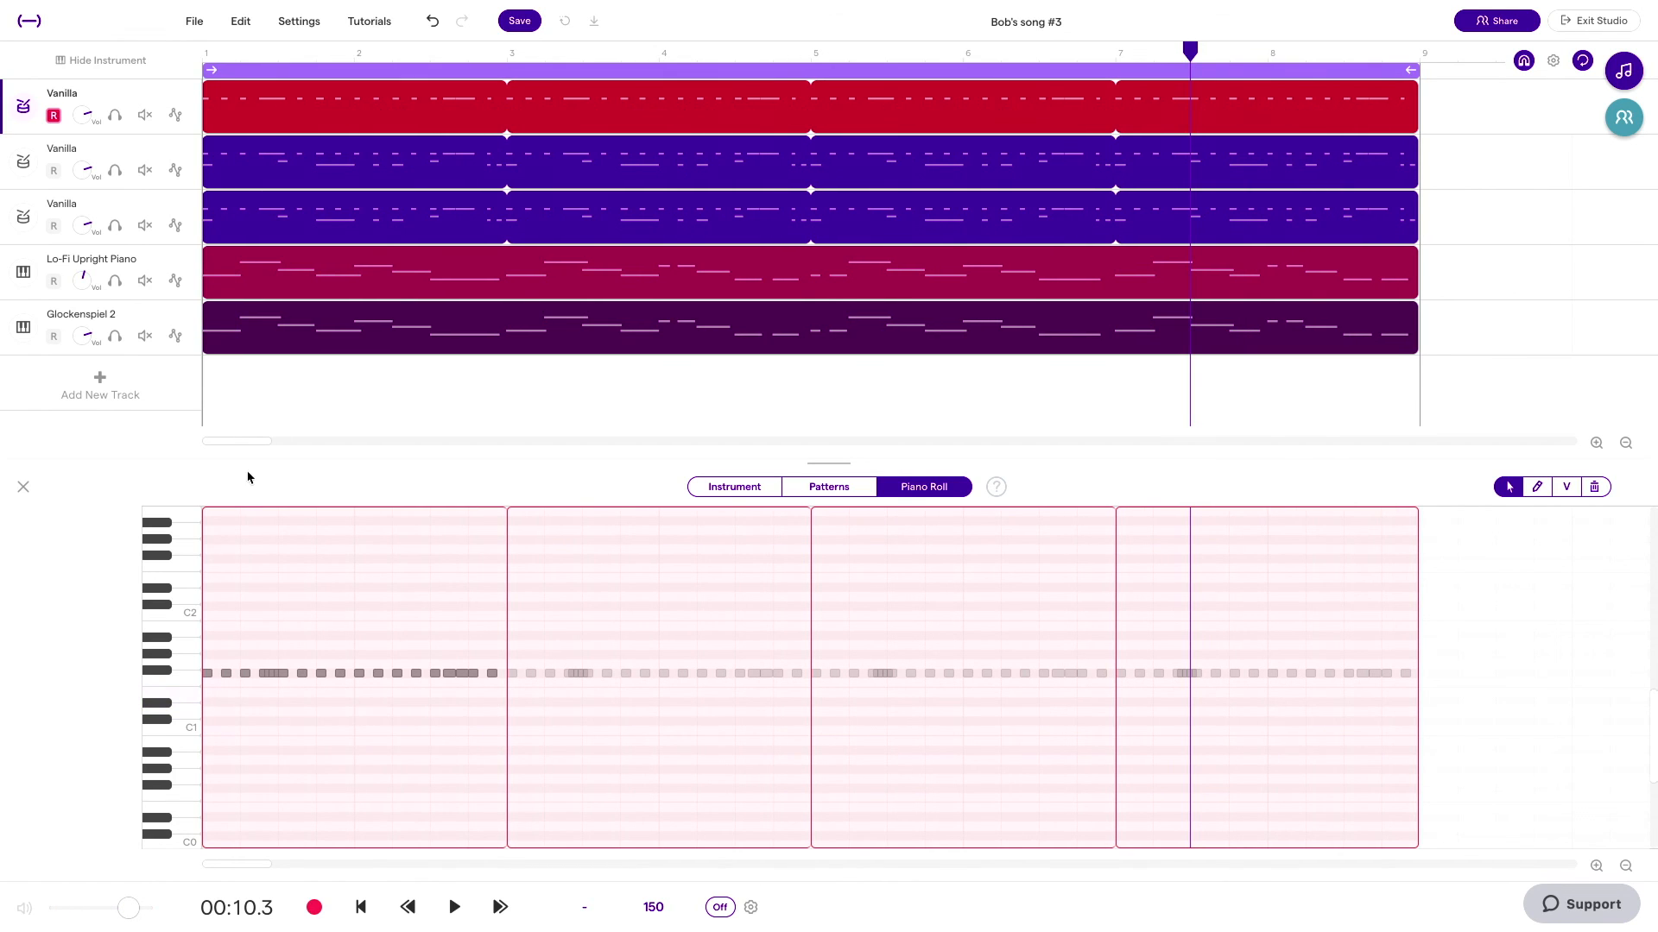
Step: Delete the hi-hat and kick notes from the second Vanilla track, keeping only the snare
{"action": "left_click", "coordinate": [276, 179]}
{"action": "left_click", "coordinate": [924, 489]}
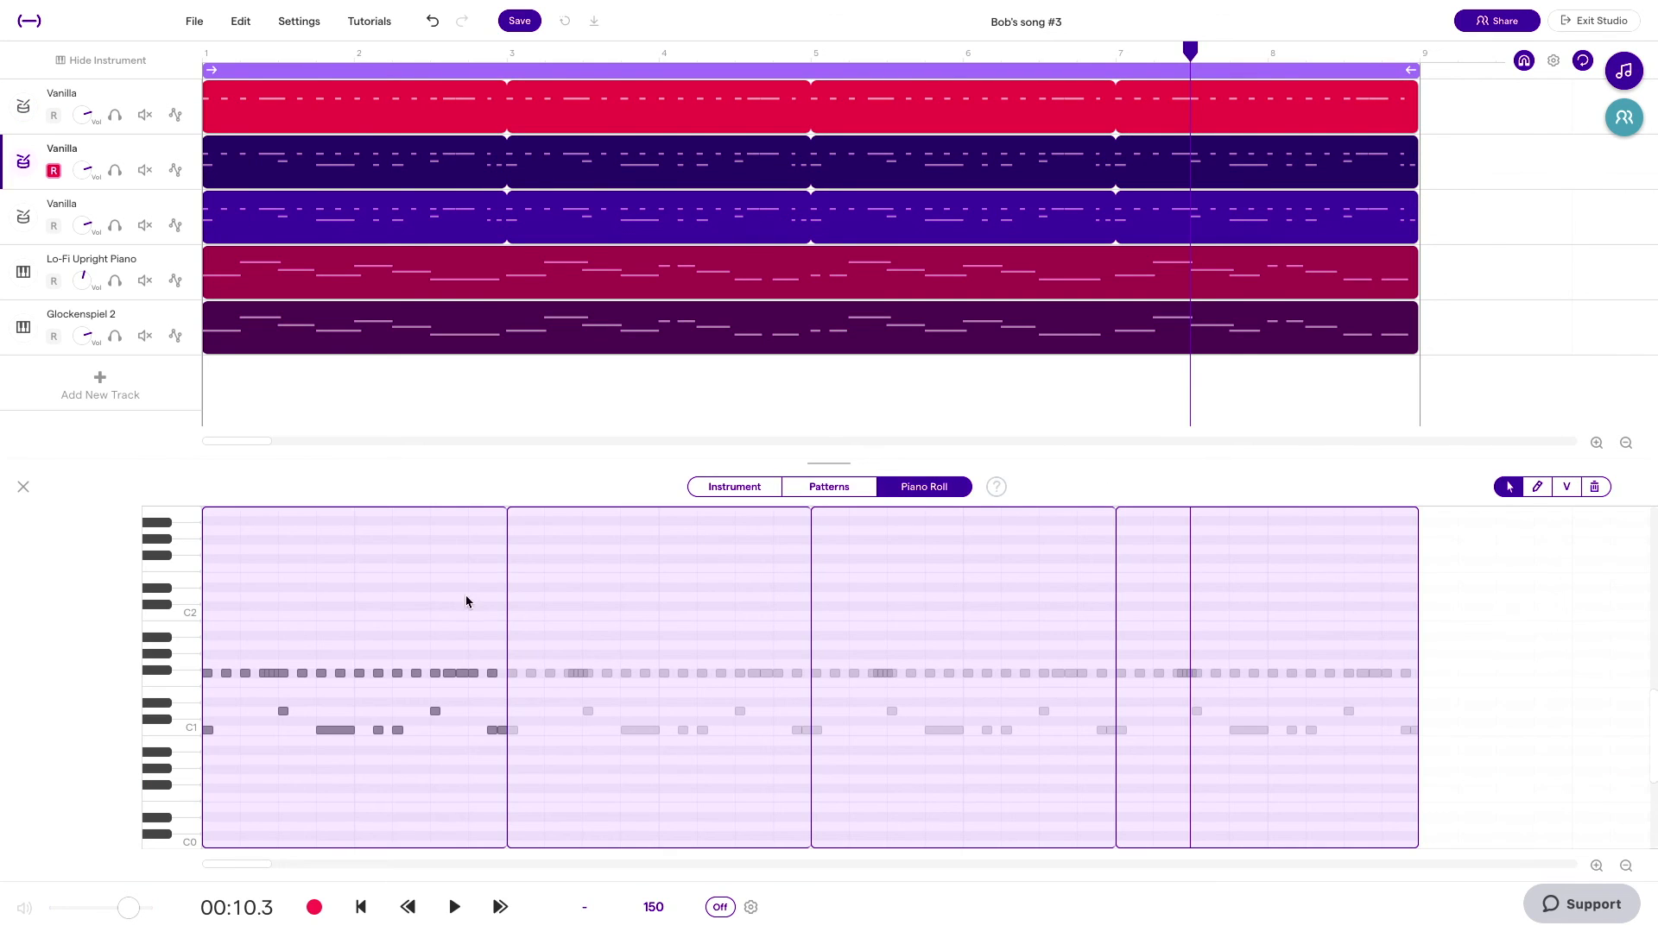
{"action": "left_click_drag", "start_coordinate": [204, 656], "coordinate": [526, 685]}
{"action": "key", "text": "Delete"}
{"action": "left_click_drag", "start_coordinate": [505, 756], "coordinate": [159, 728]}
{"action": "key", "text": "Delete"}
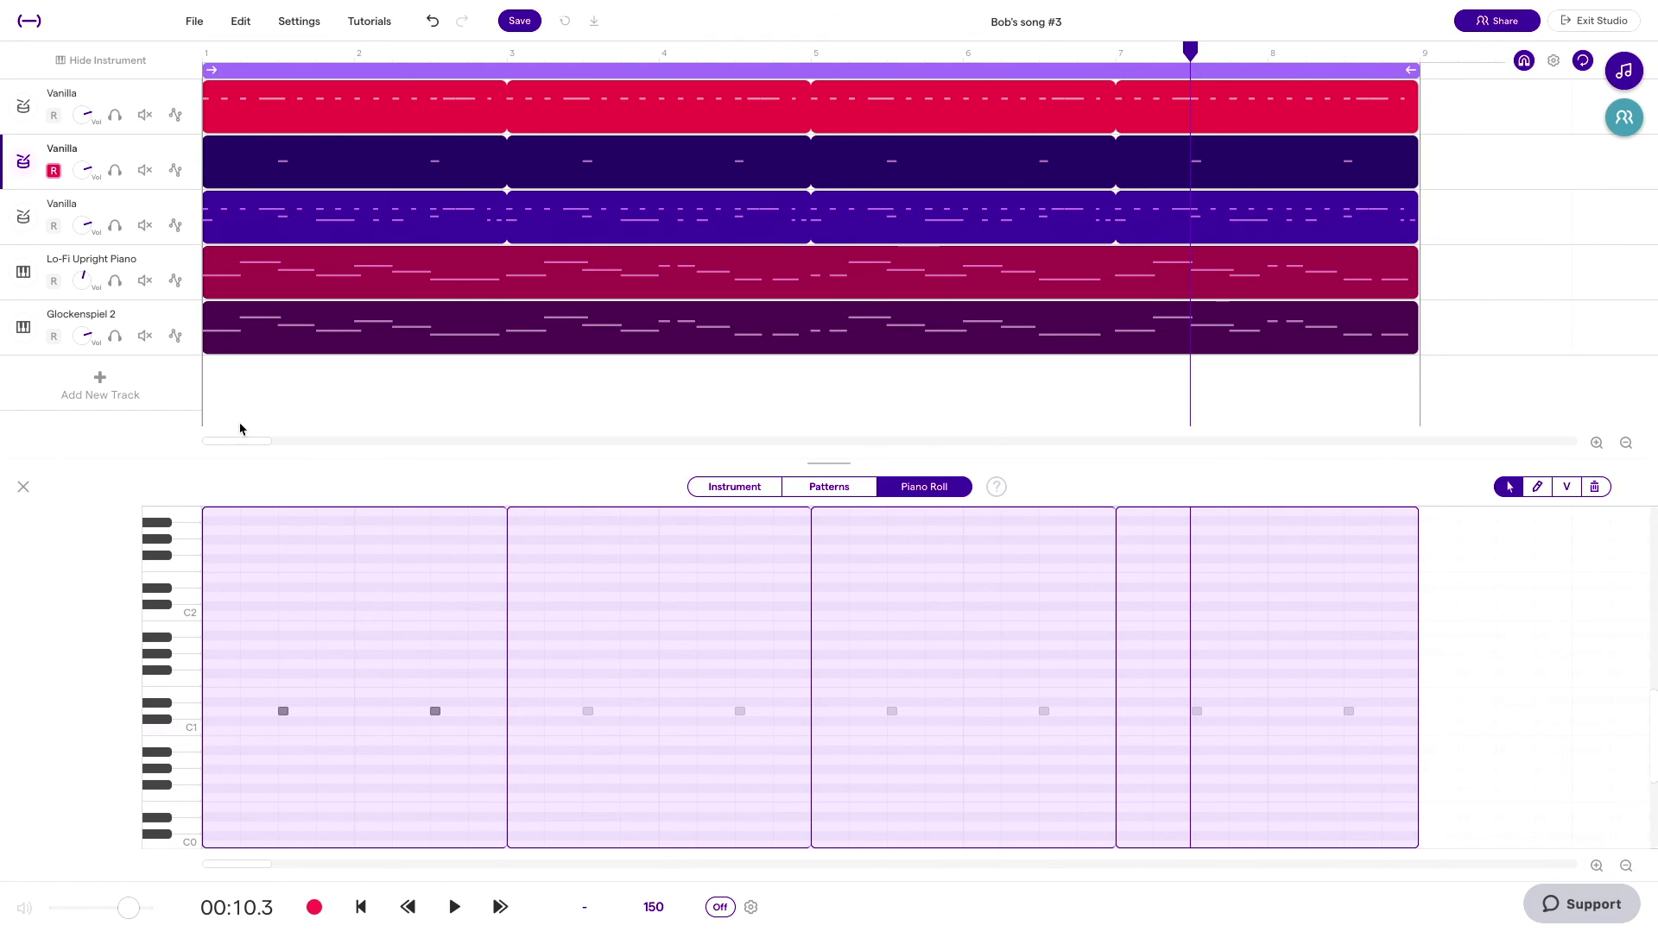
Step: Delete the hi-hat and snare notes from the third Vanilla track, keeping only the kick
{"action": "left_click", "coordinate": [500, 230]}
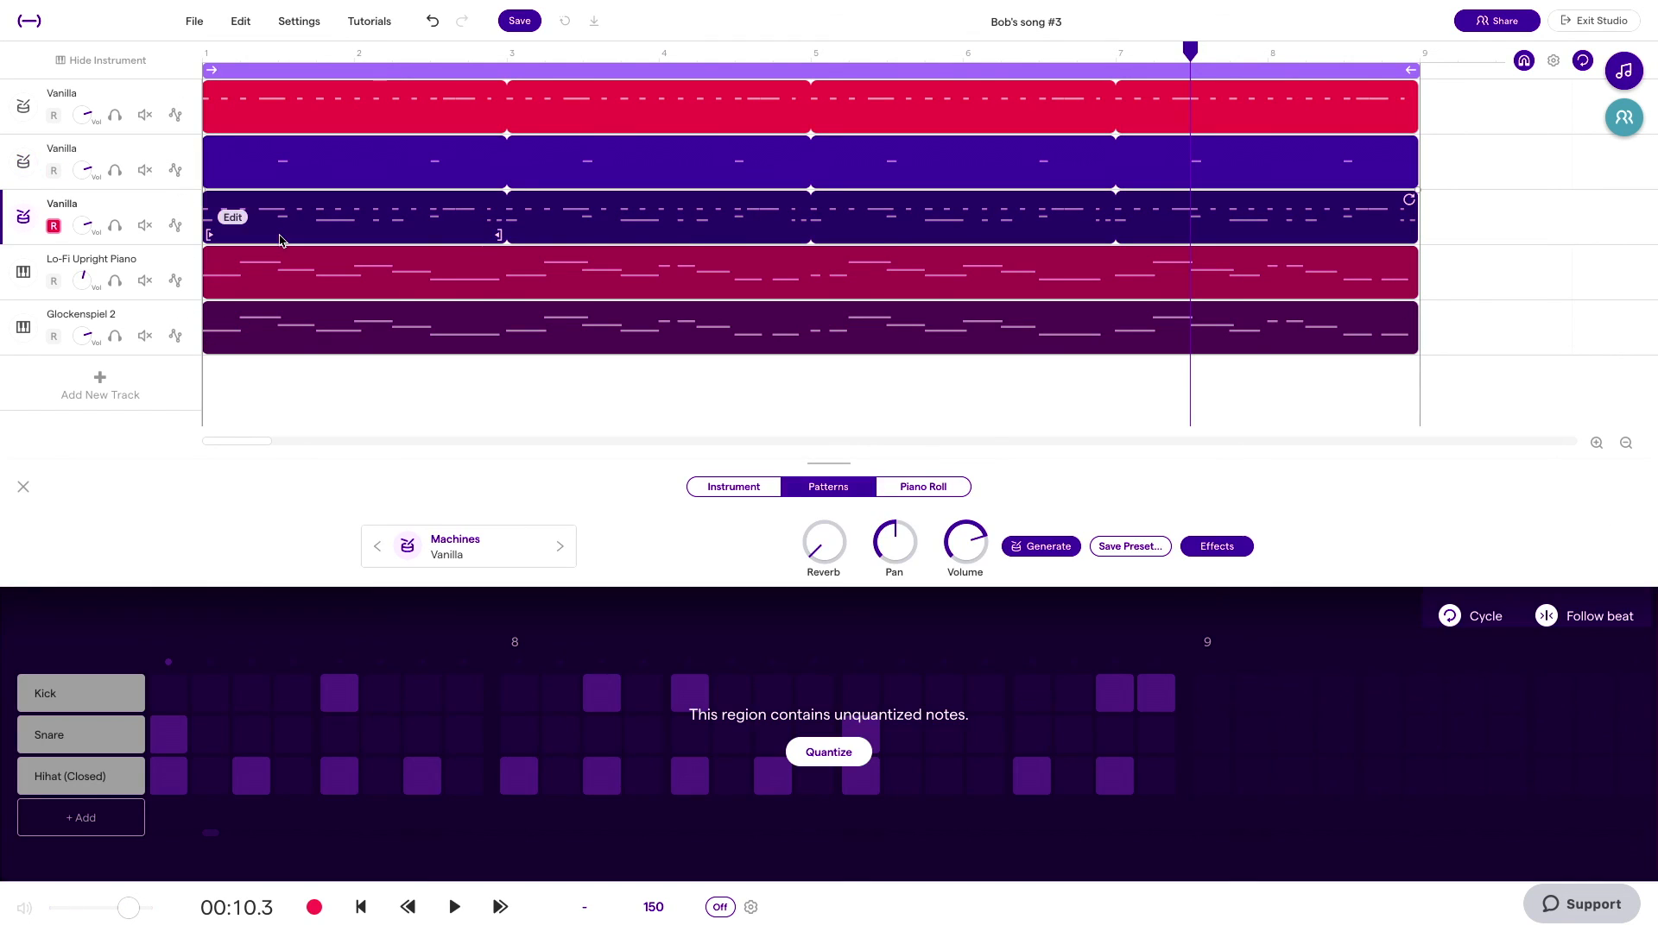
{"action": "left_click", "coordinate": [945, 489]}
{"action": "left_click_drag", "start_coordinate": [207, 650], "coordinate": [504, 715]}
{"action": "key", "text": "Delete"}
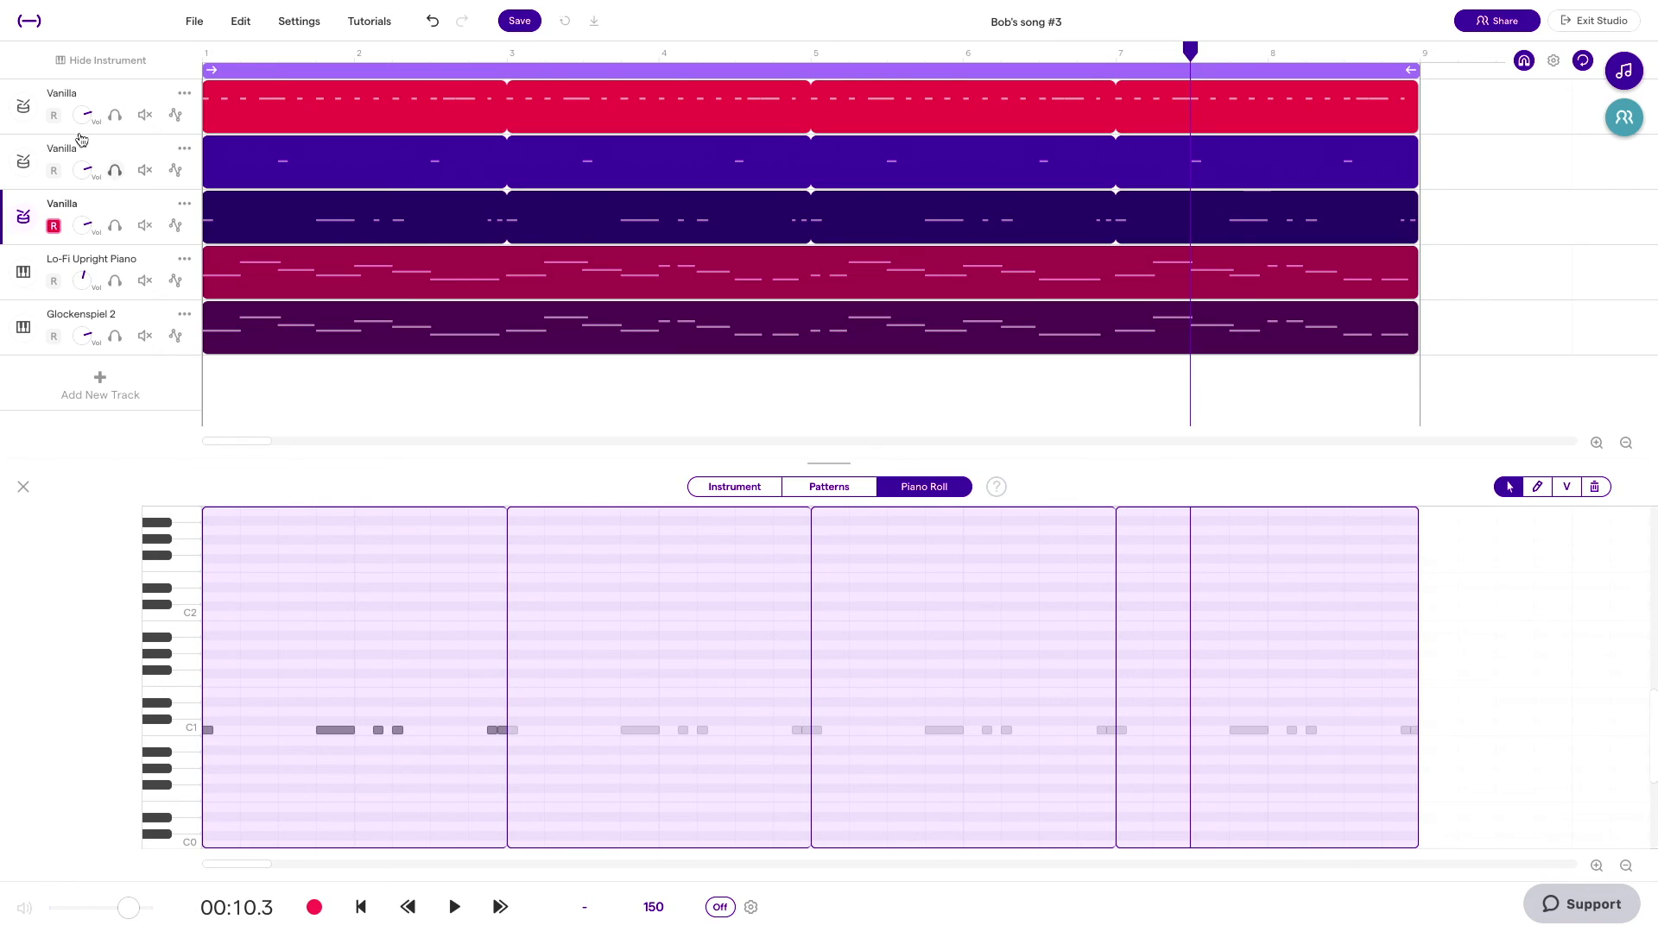
Step: Rename the three Vanilla tracks, in order, as Hi Hat, Snare and Kick
{"action": "double_click", "coordinate": [73, 90]}
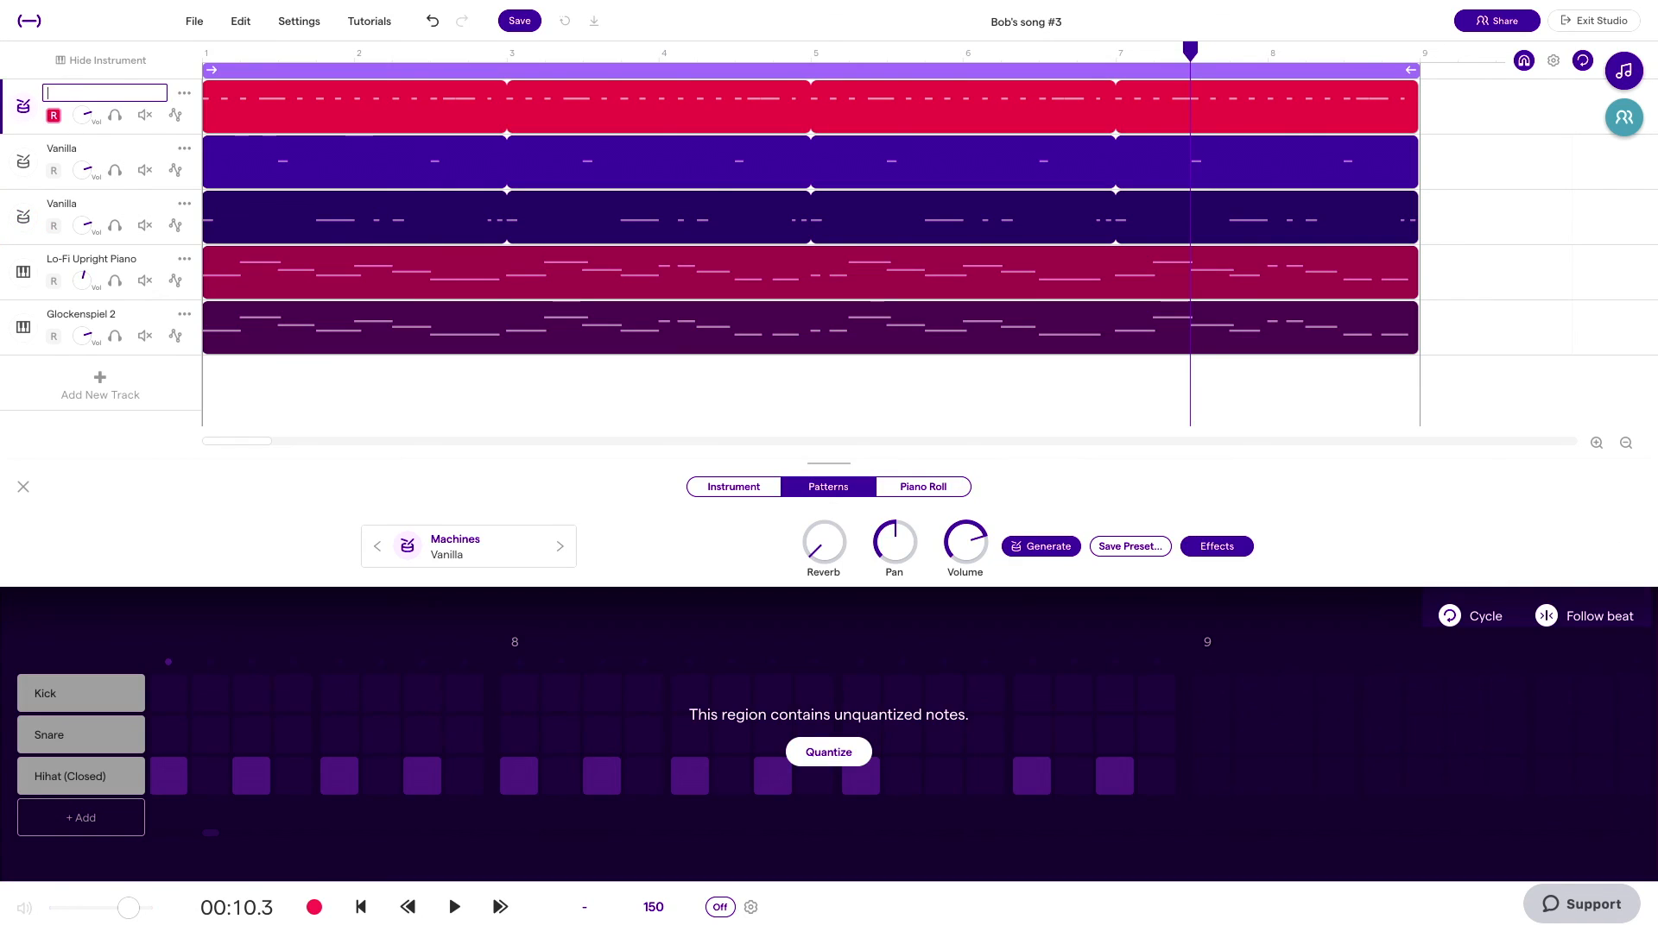
{"action": "double_click", "coordinate": [56, 148]}
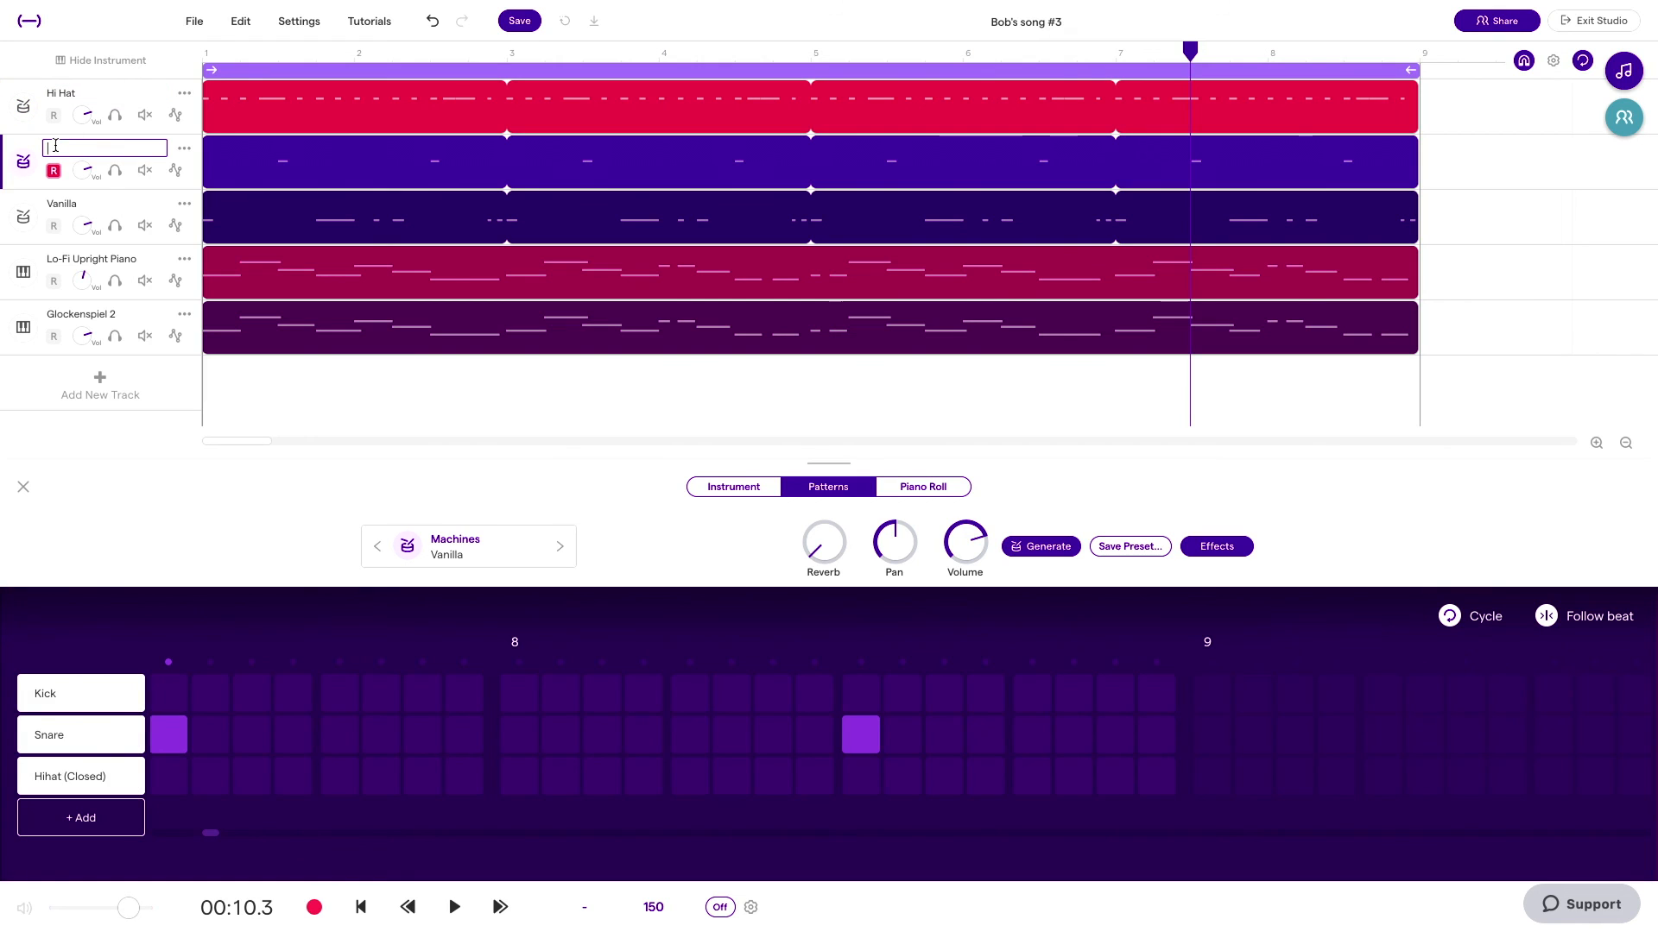
{"action": "double_click", "coordinate": [69, 207]}
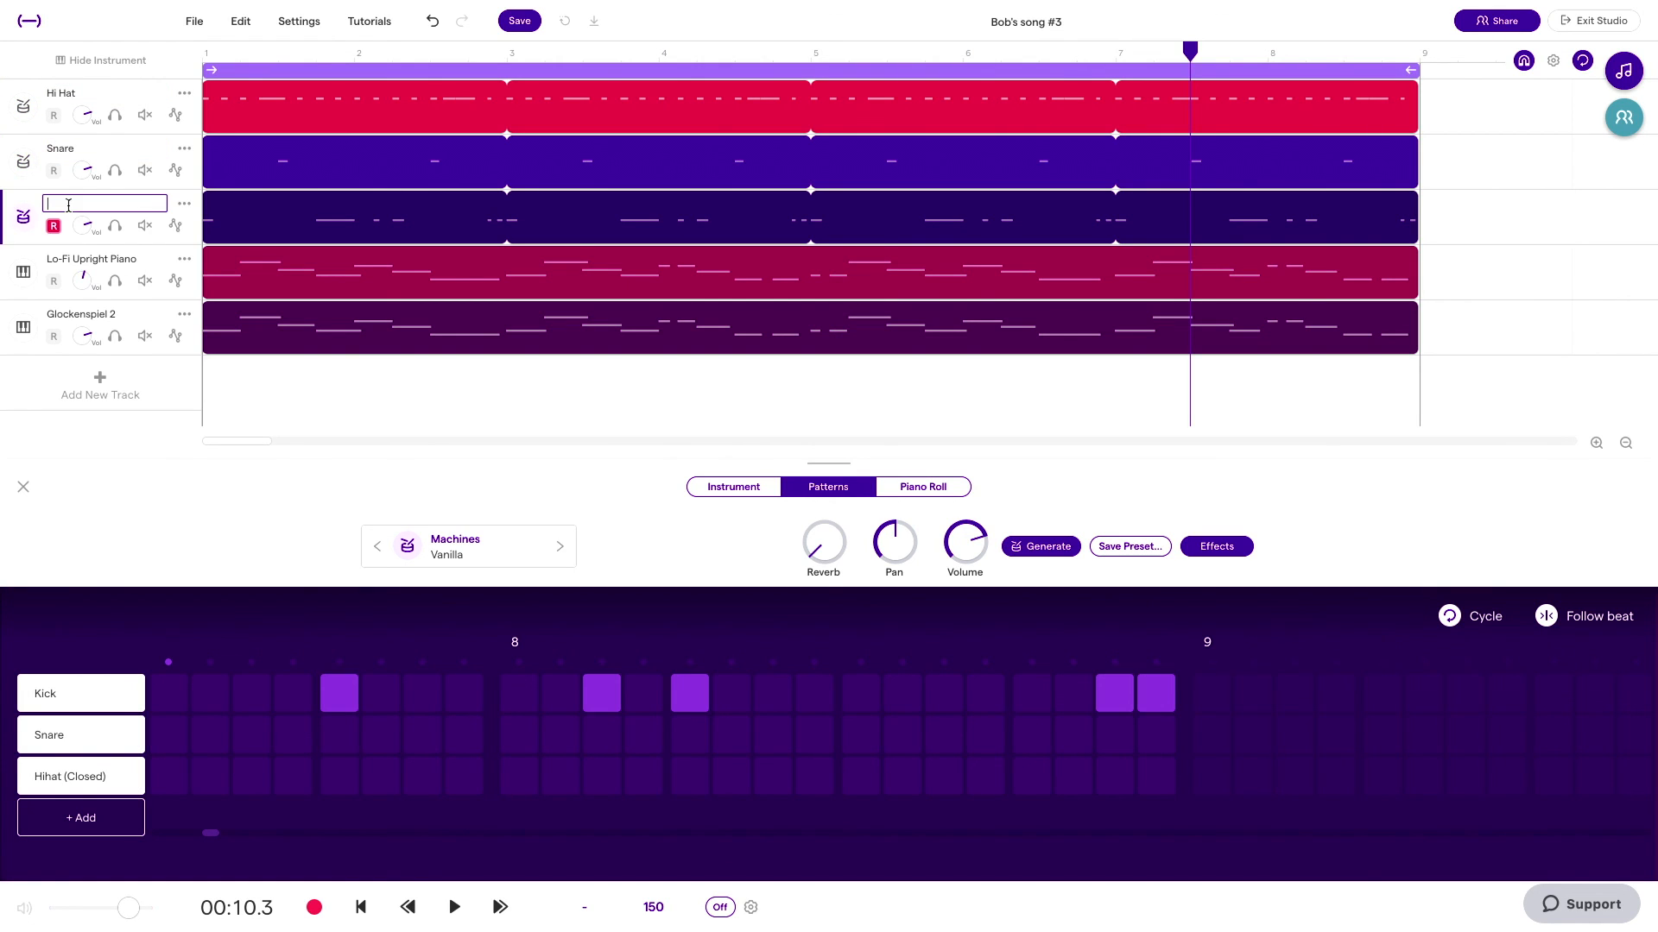
{"action": "type", "text": "Ki"}
{"action": "type", "text": "ck"}
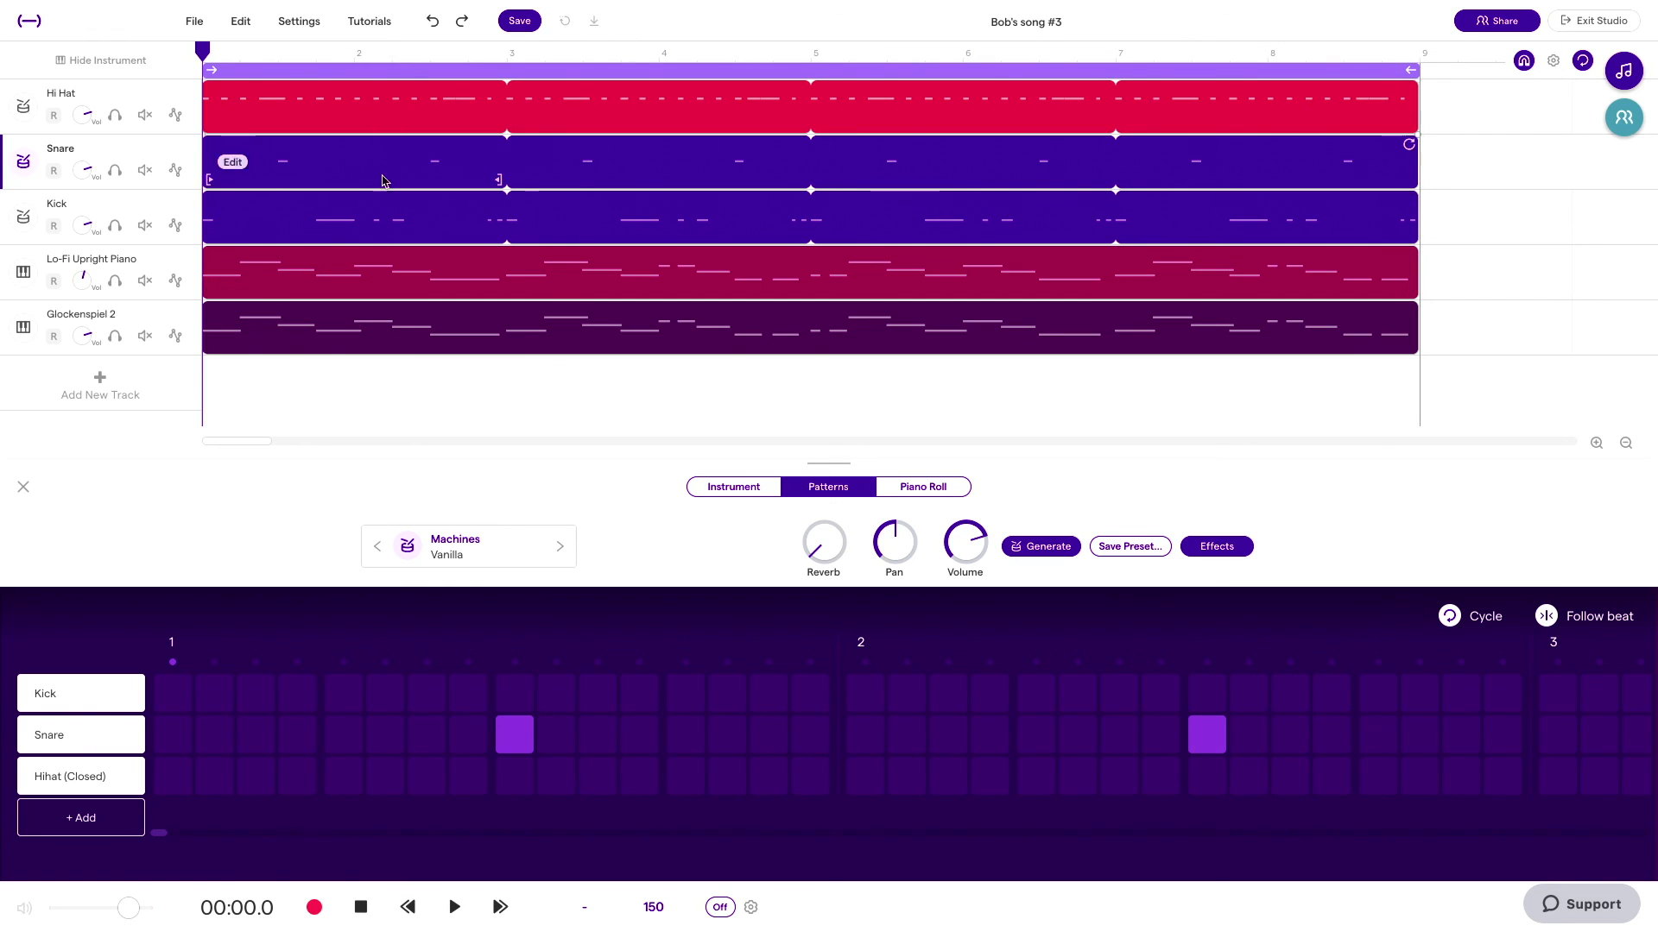
Step: Add a new Guitar & bass track to the song
{"action": "left_click", "coordinate": [100, 388]}
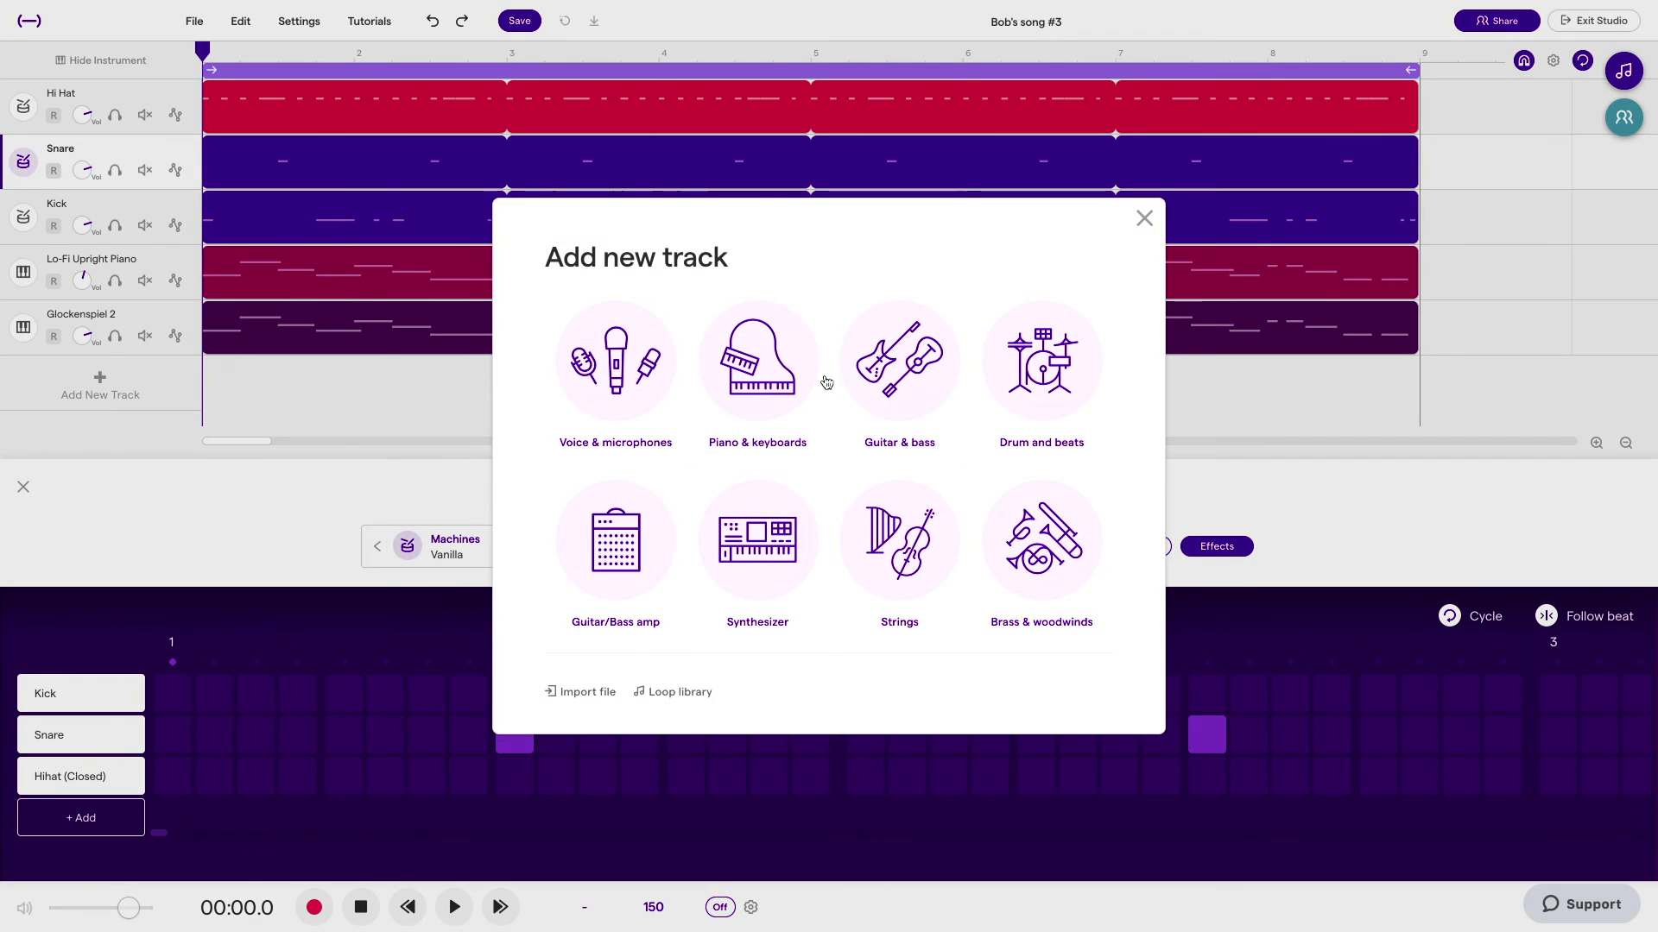
{"action": "left_click", "coordinate": [918, 382]}
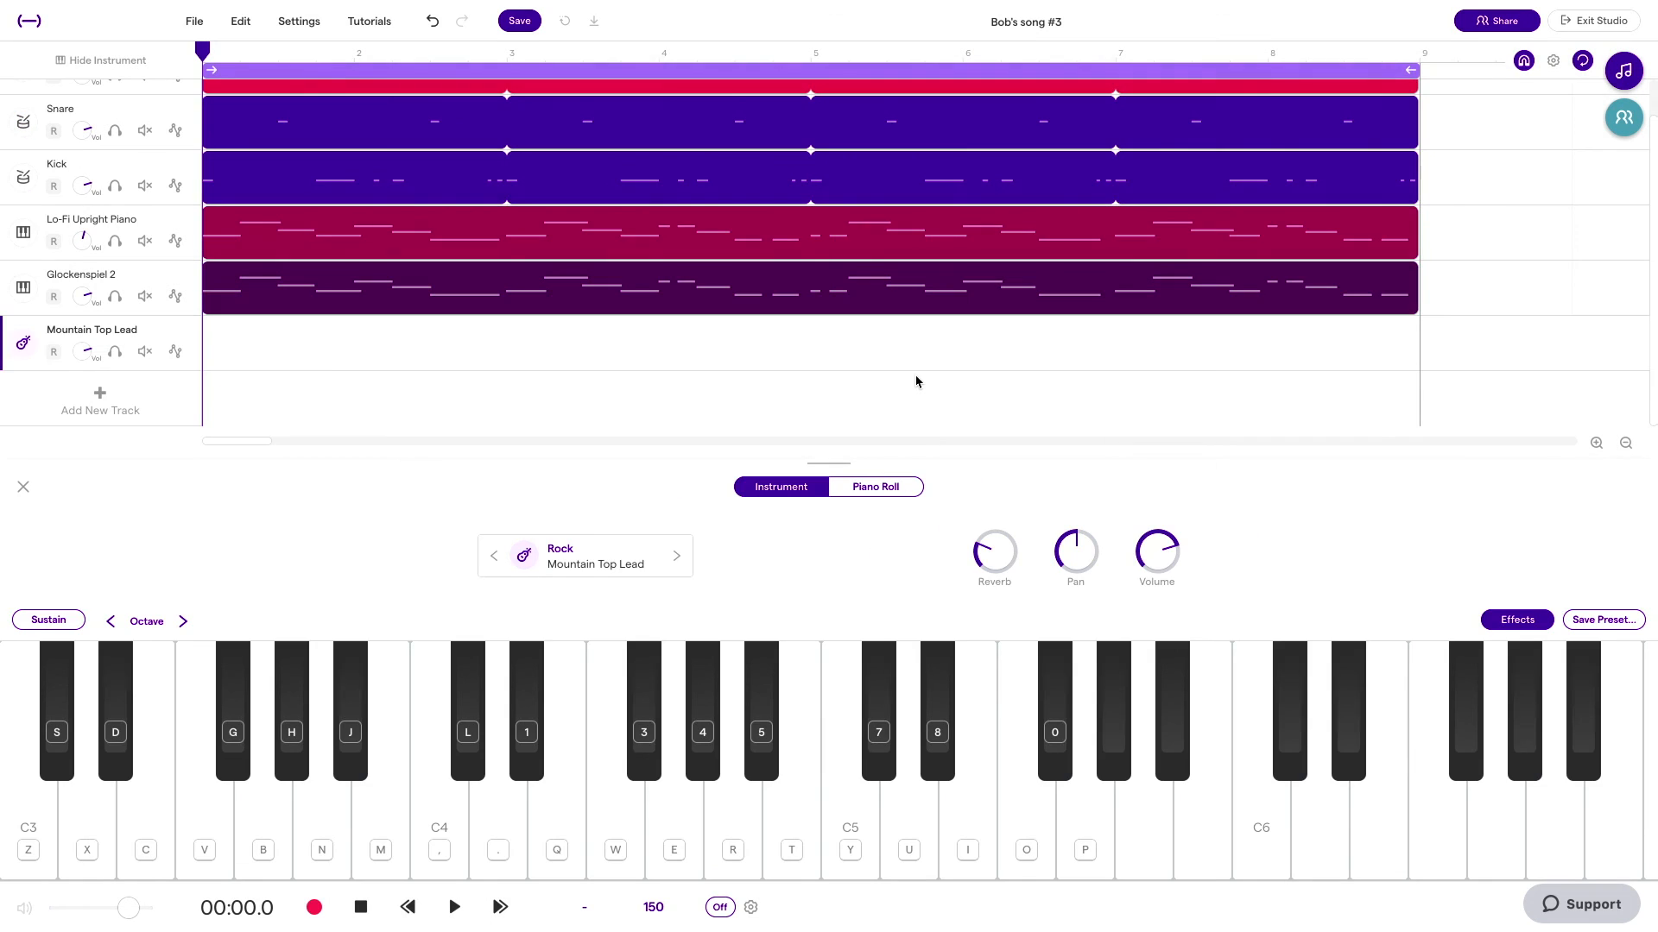
{"action": "left_click", "coordinate": [569, 563]}
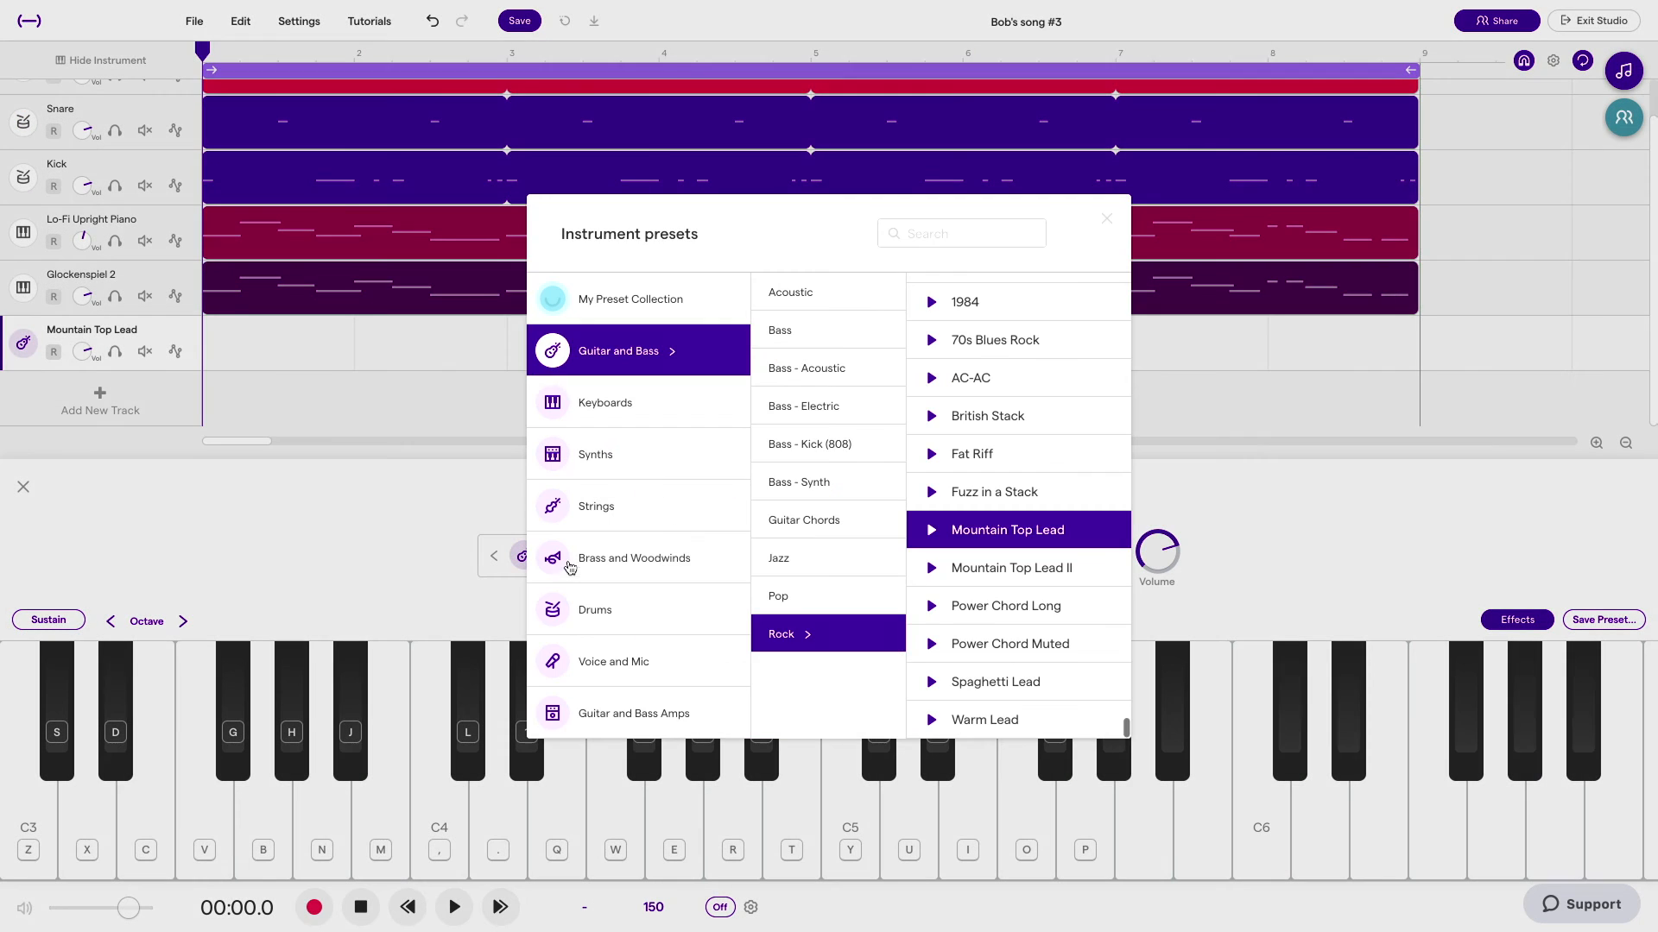
{"action": "left_click", "coordinate": [815, 463]}
{"action": "left_click", "coordinate": [1106, 218]}
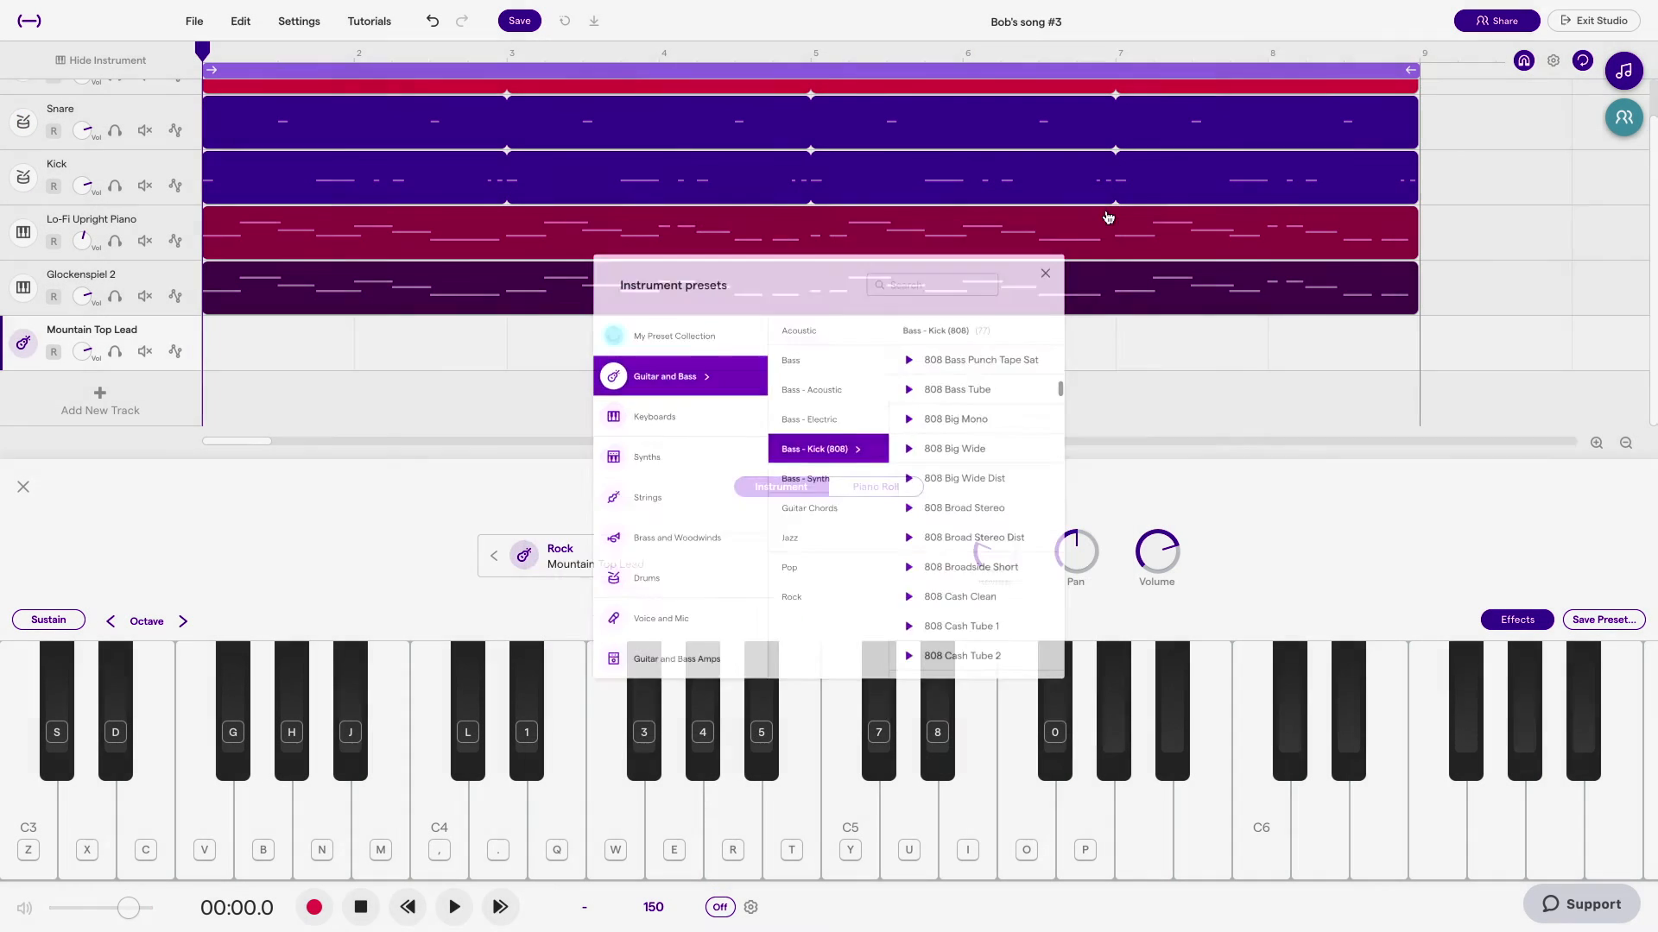
Step: Hide the instrument panel and move the Mountain Top Lead track directly below the Kick track
{"action": "scroll", "coordinate": [83, 226], "scroll_direction": "up", "scroll_amount": 2}
{"action": "left_click", "coordinate": [21, 380]}
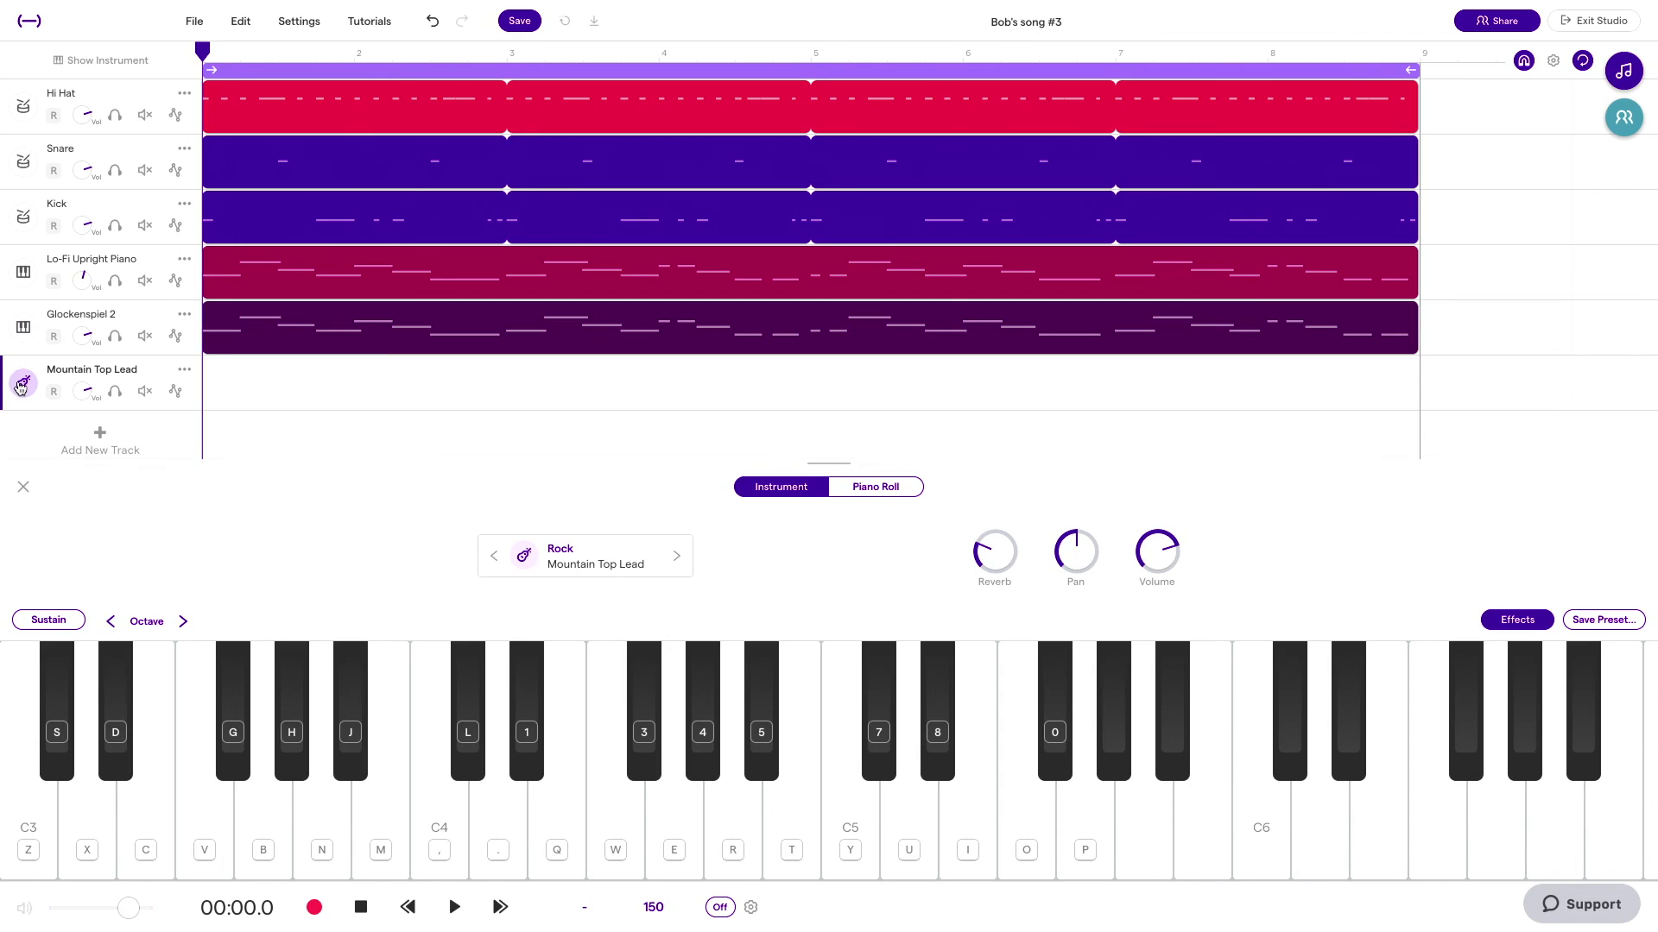
{"action": "left_click_drag", "start_coordinate": [90, 375], "coordinate": [93, 260]}
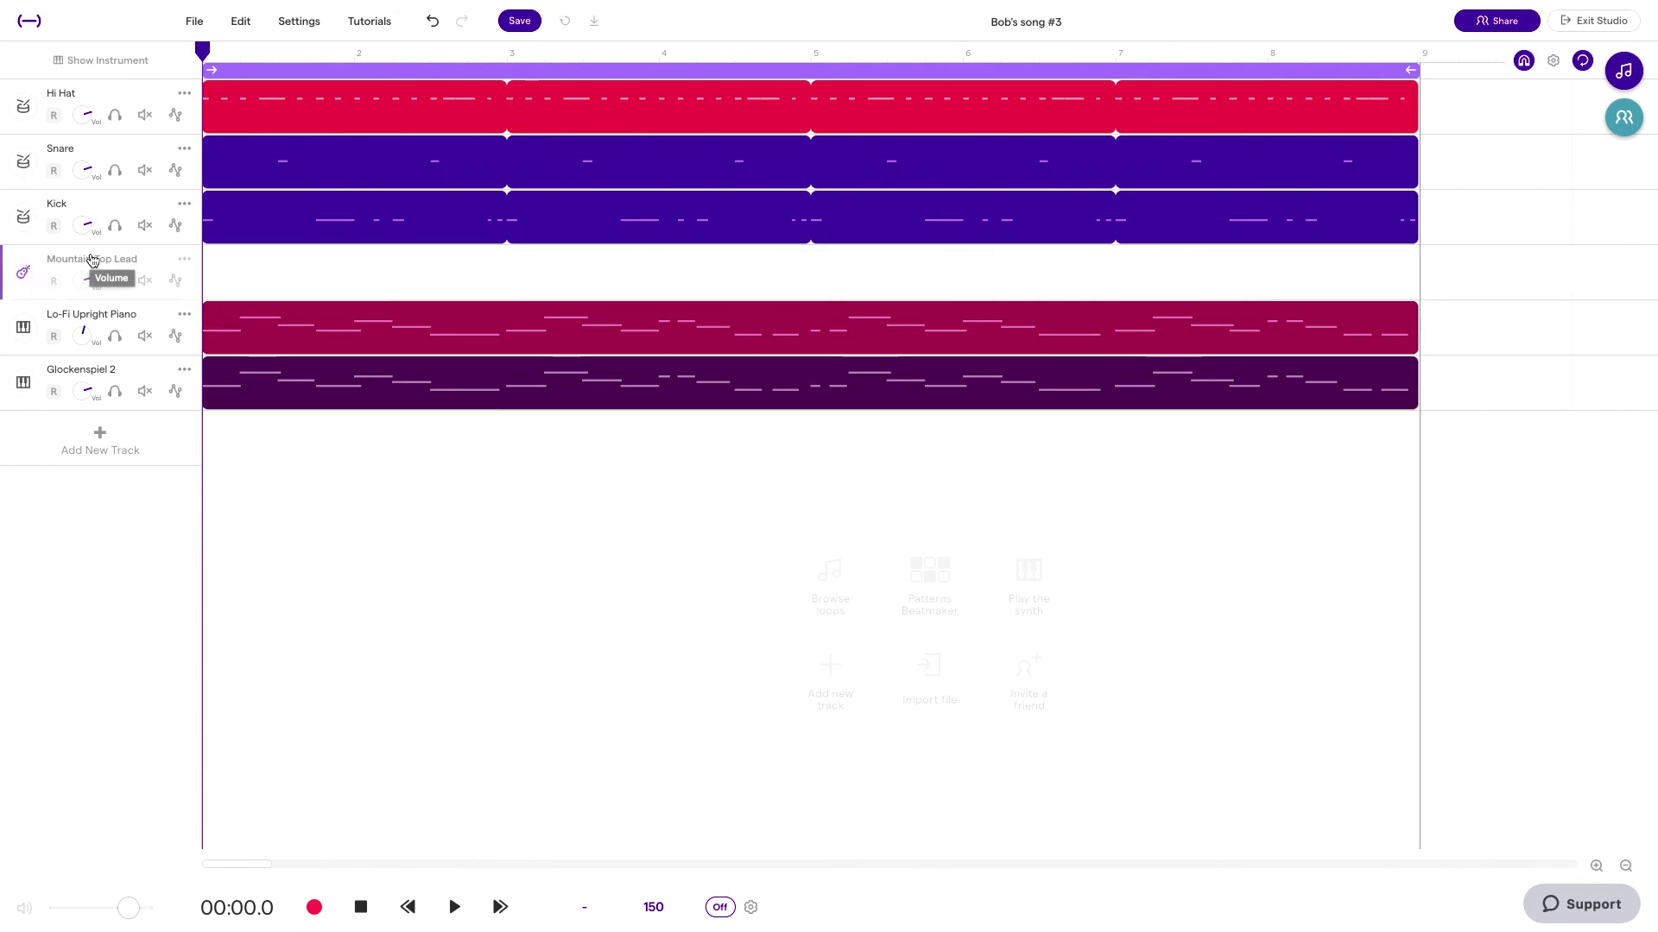
Step: Move the Kick regions onto the Mountain Top Lead track and delete the emptied Kick track
{"action": "left_click", "coordinate": [285, 223]}
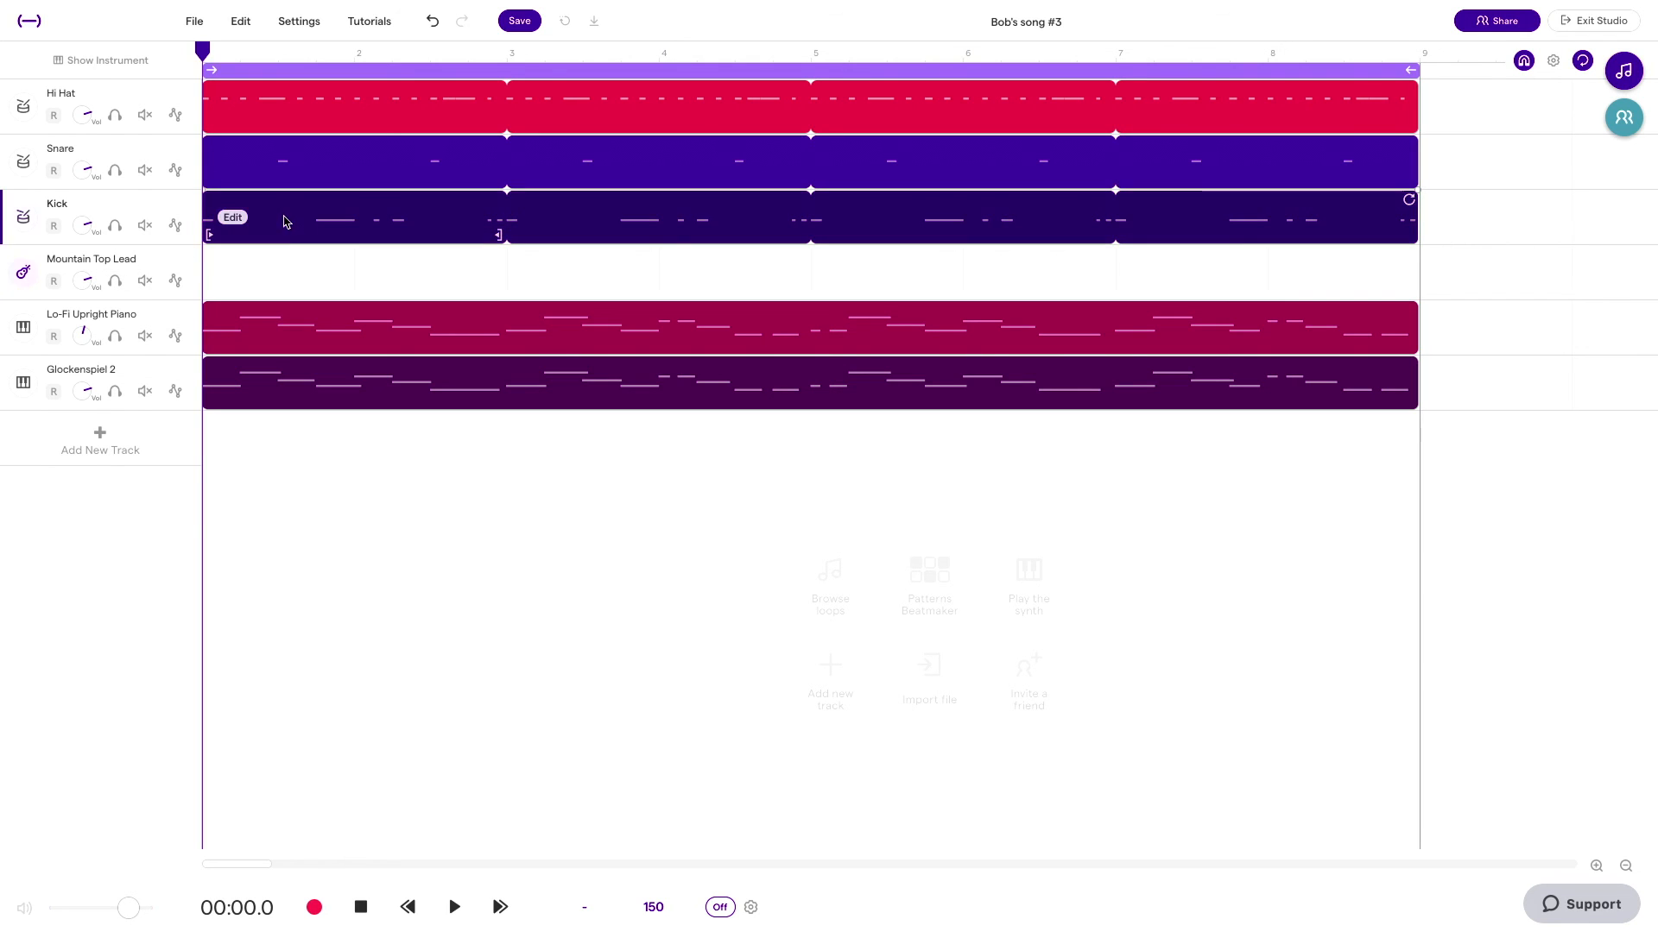
{"action": "left_click_drag", "start_coordinate": [287, 250], "coordinate": [291, 273]}
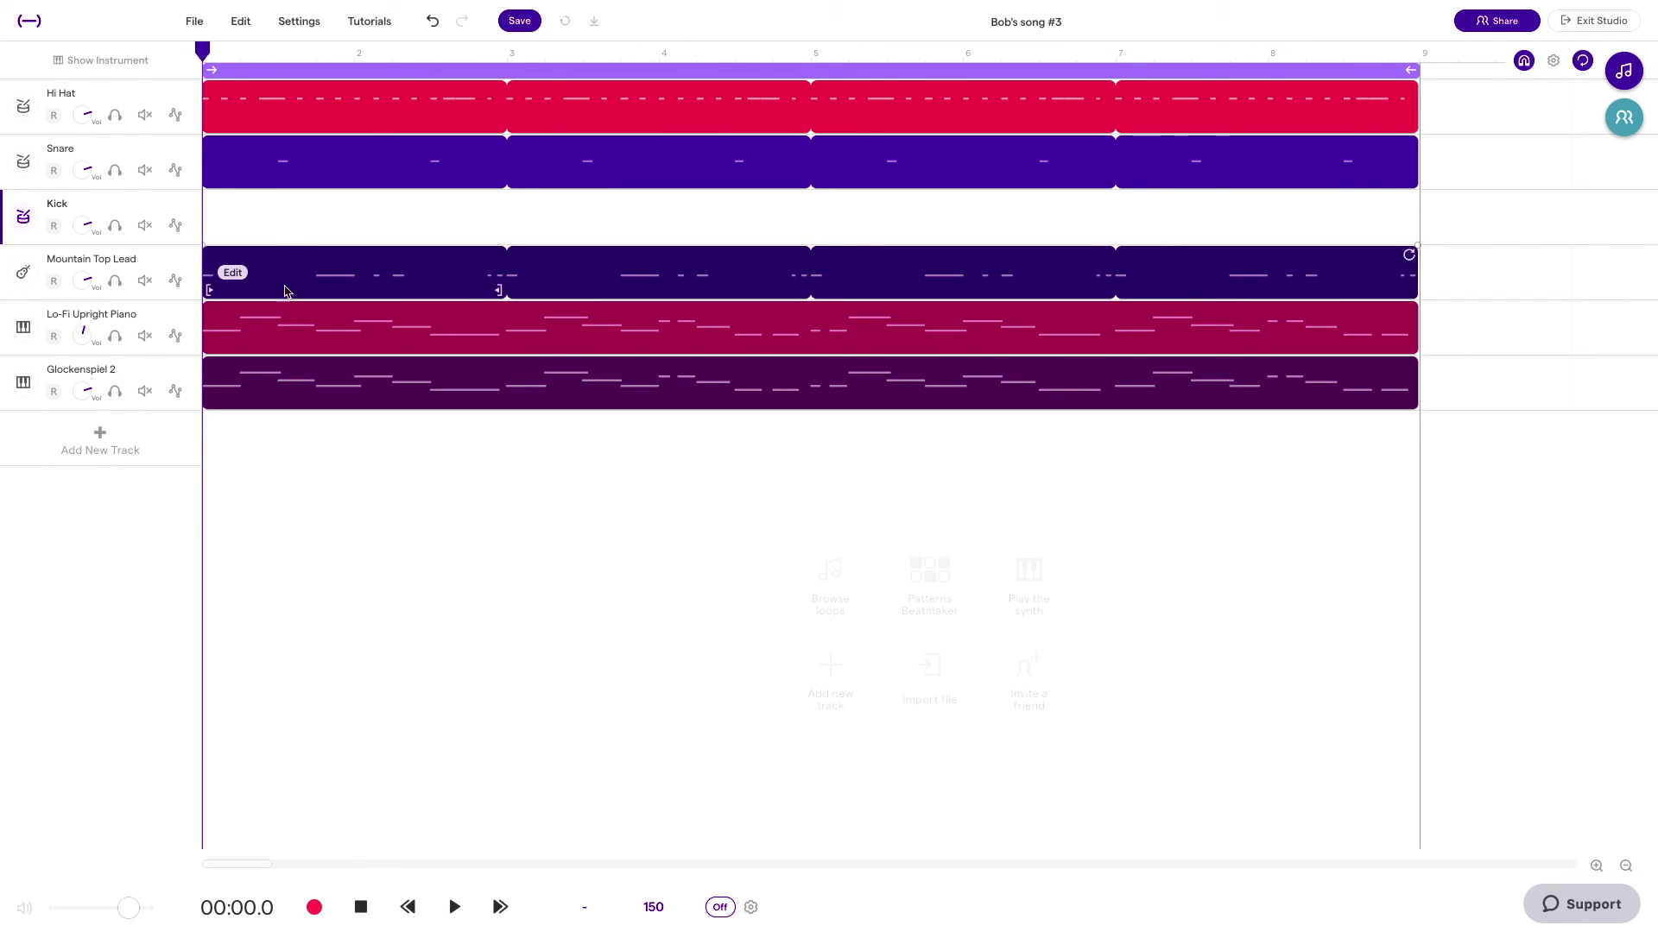
{"action": "left_click", "coordinate": [191, 212]}
{"action": "left_click", "coordinate": [237, 300]}
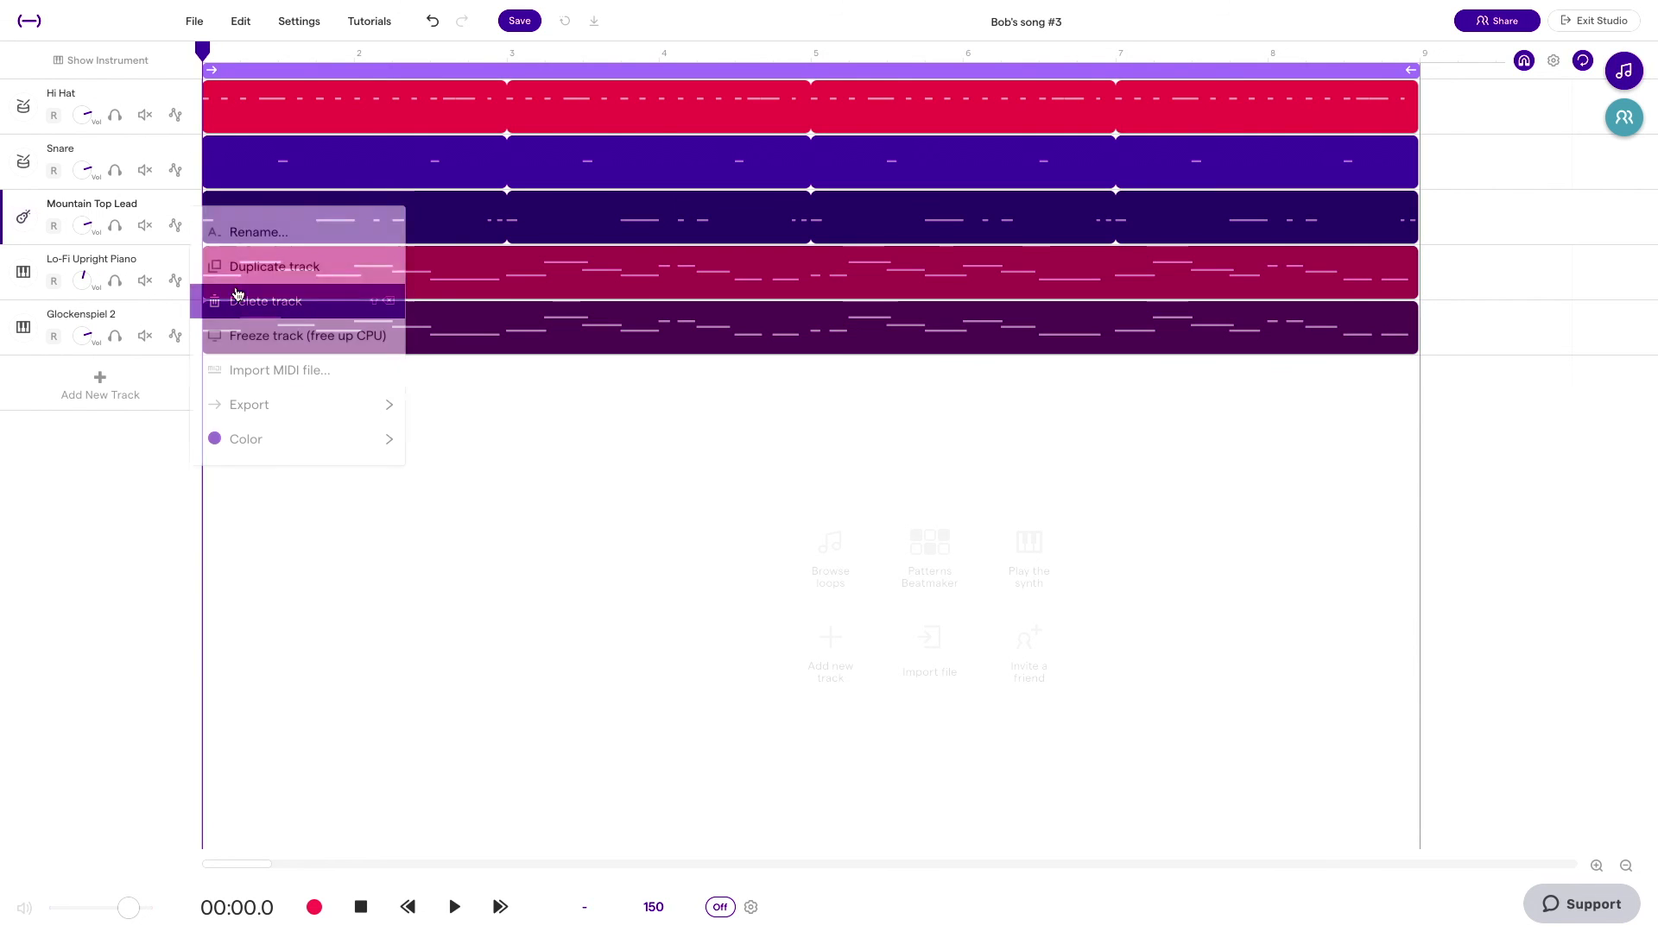
Step: Audition several Bass - Kick (808) presets on the Mountain Top Lead track and set its instrument to 808 Big Mono
{"action": "left_click", "coordinate": [24, 218]}
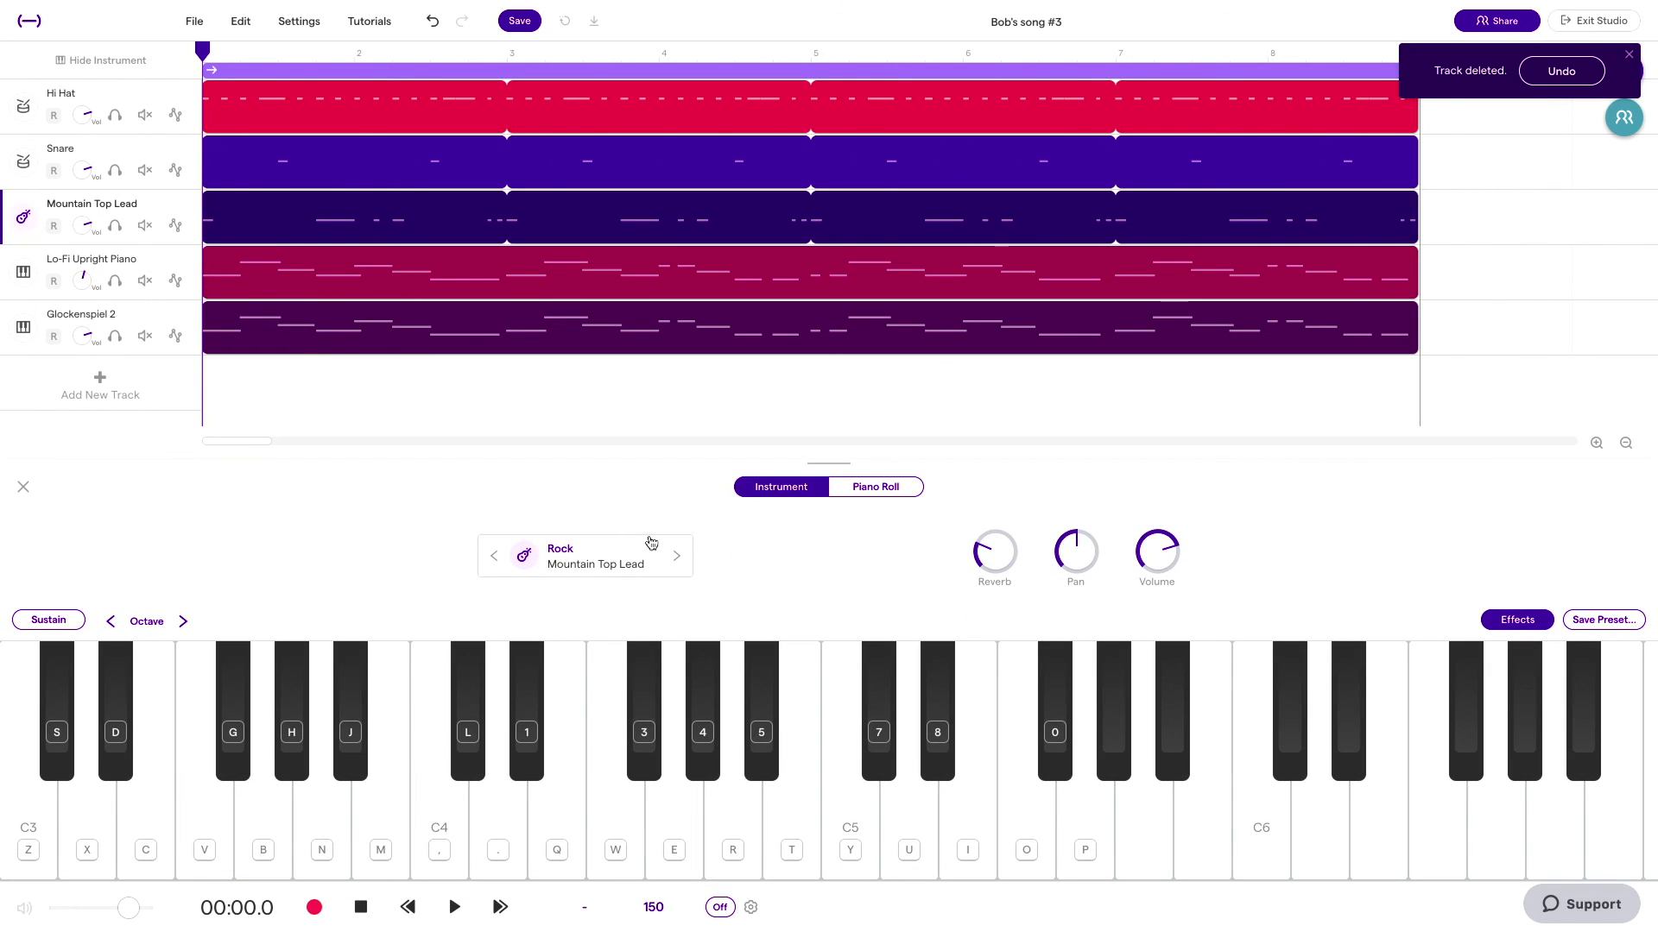
{"action": "left_click", "coordinate": [522, 557]}
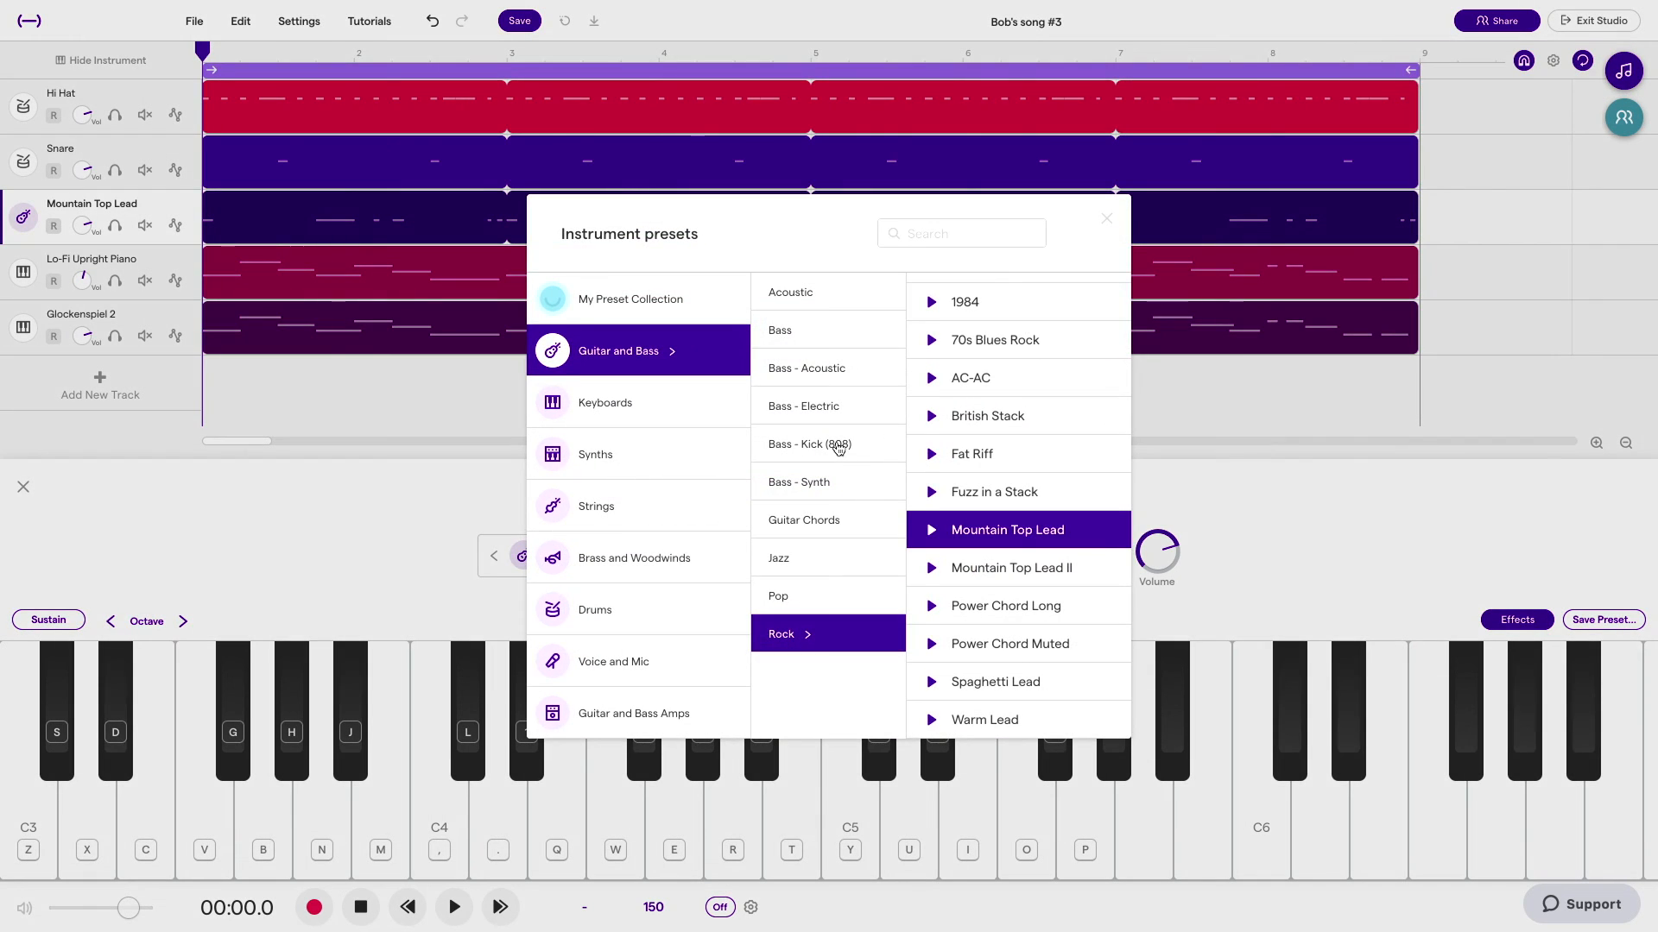
{"action": "left_click", "coordinate": [838, 445]}
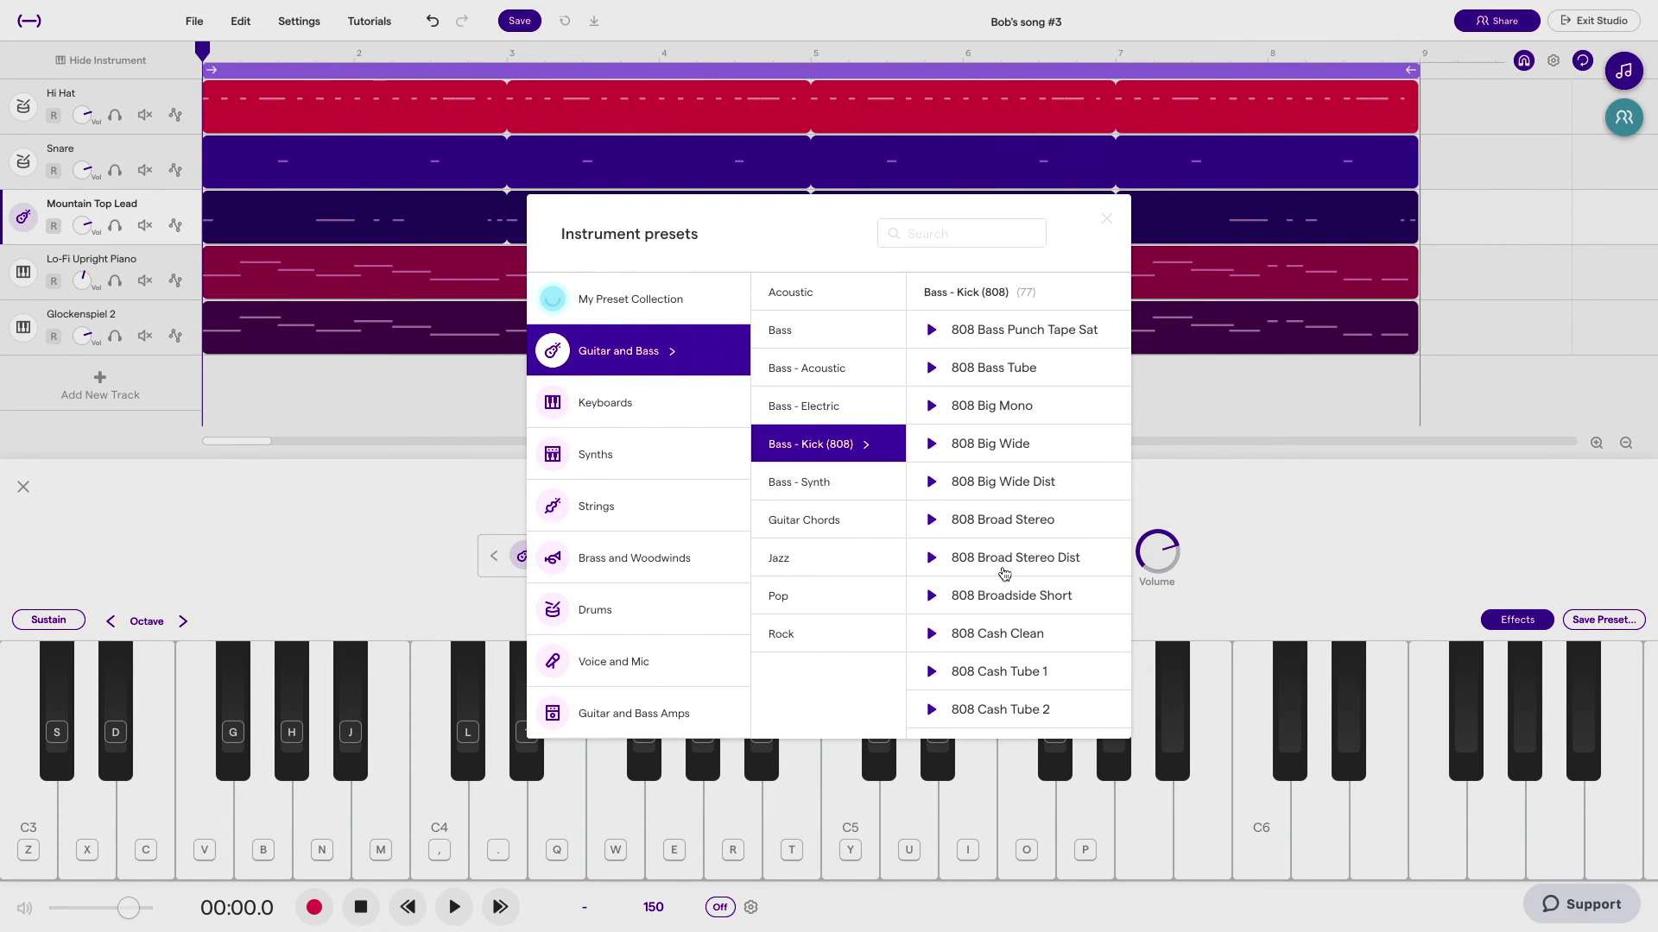
{"action": "left_click", "coordinate": [1008, 608]}
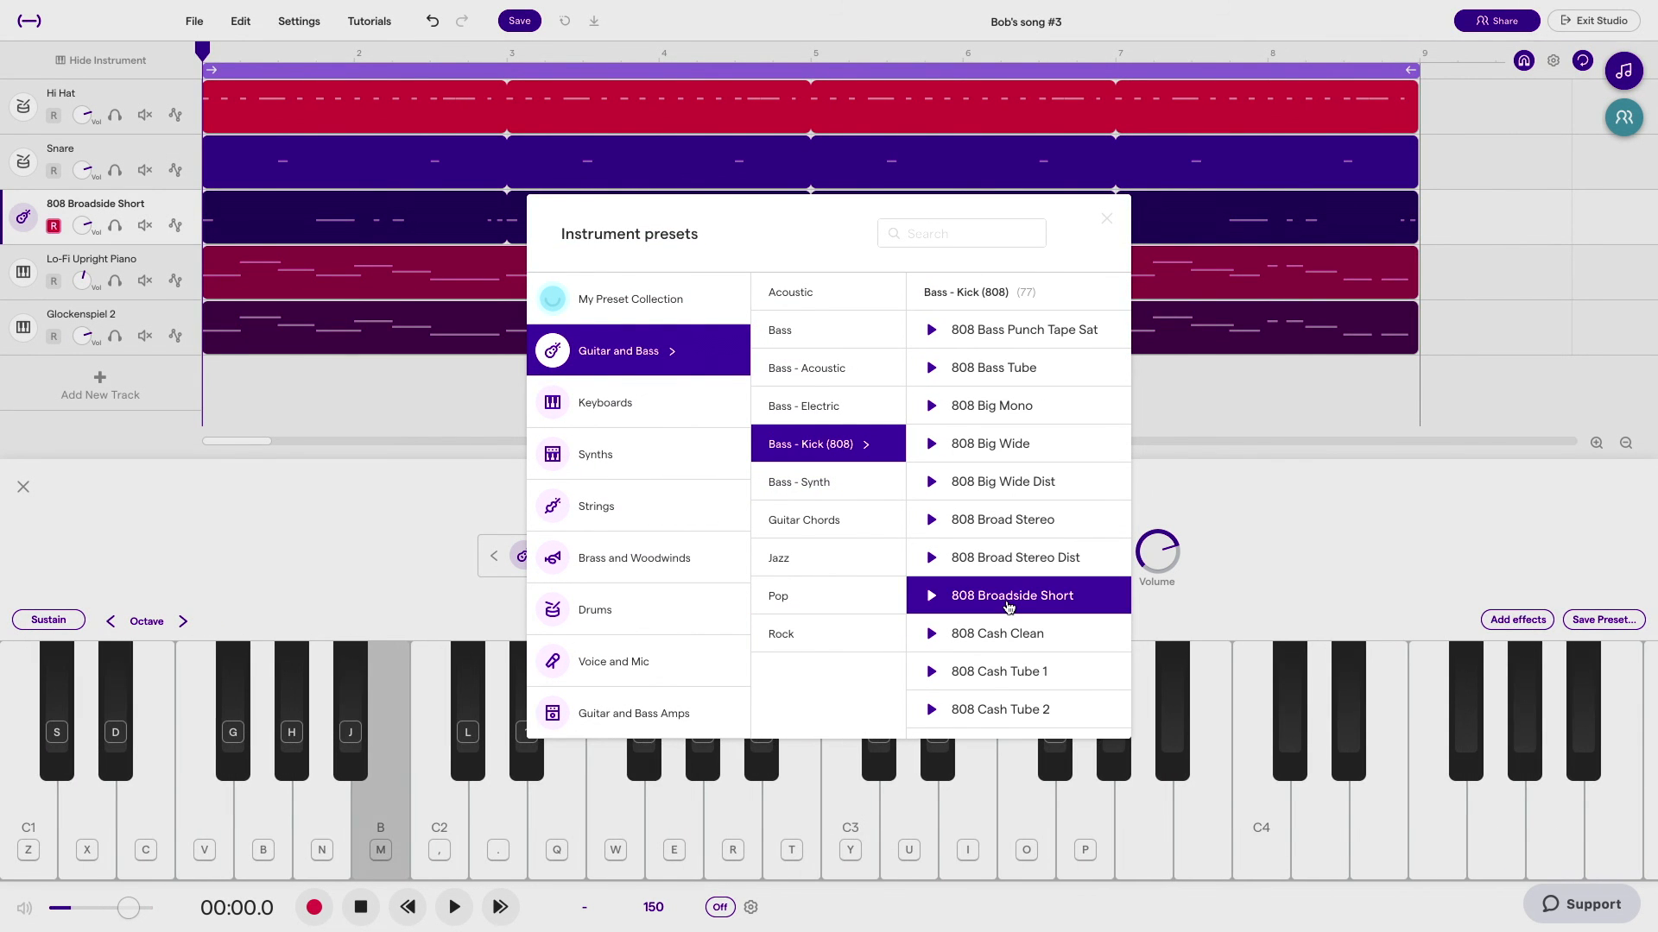
{"action": "left_click", "coordinate": [1009, 629]}
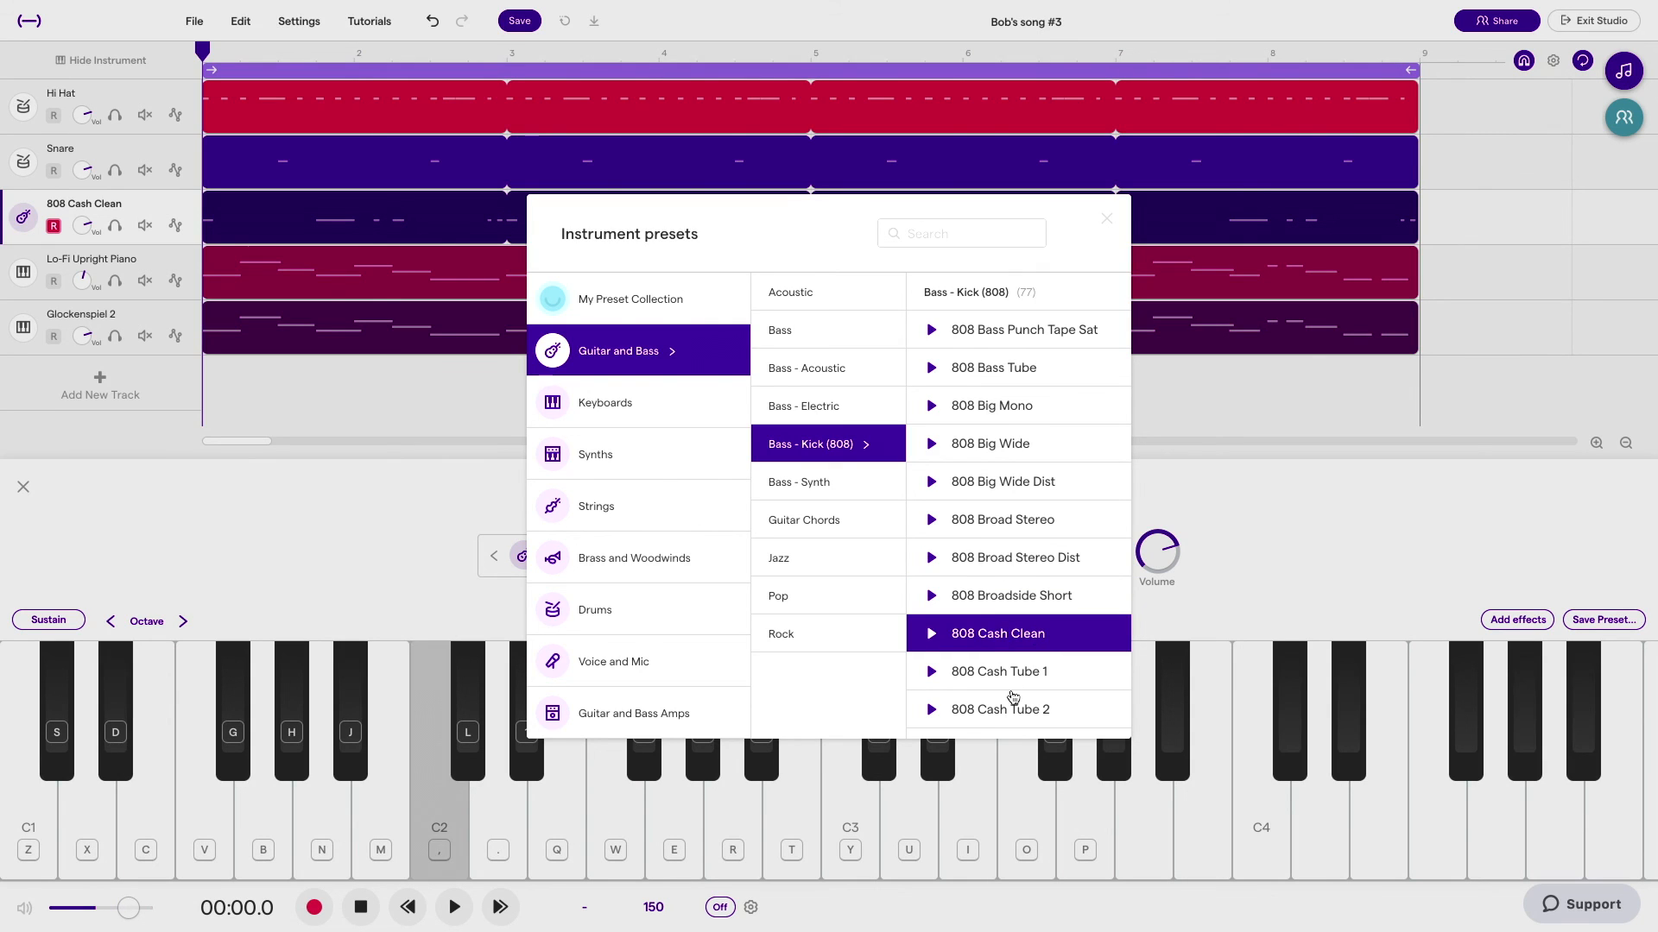
{"action": "left_click", "coordinate": [1013, 695]}
{"action": "left_click", "coordinate": [1026, 672]}
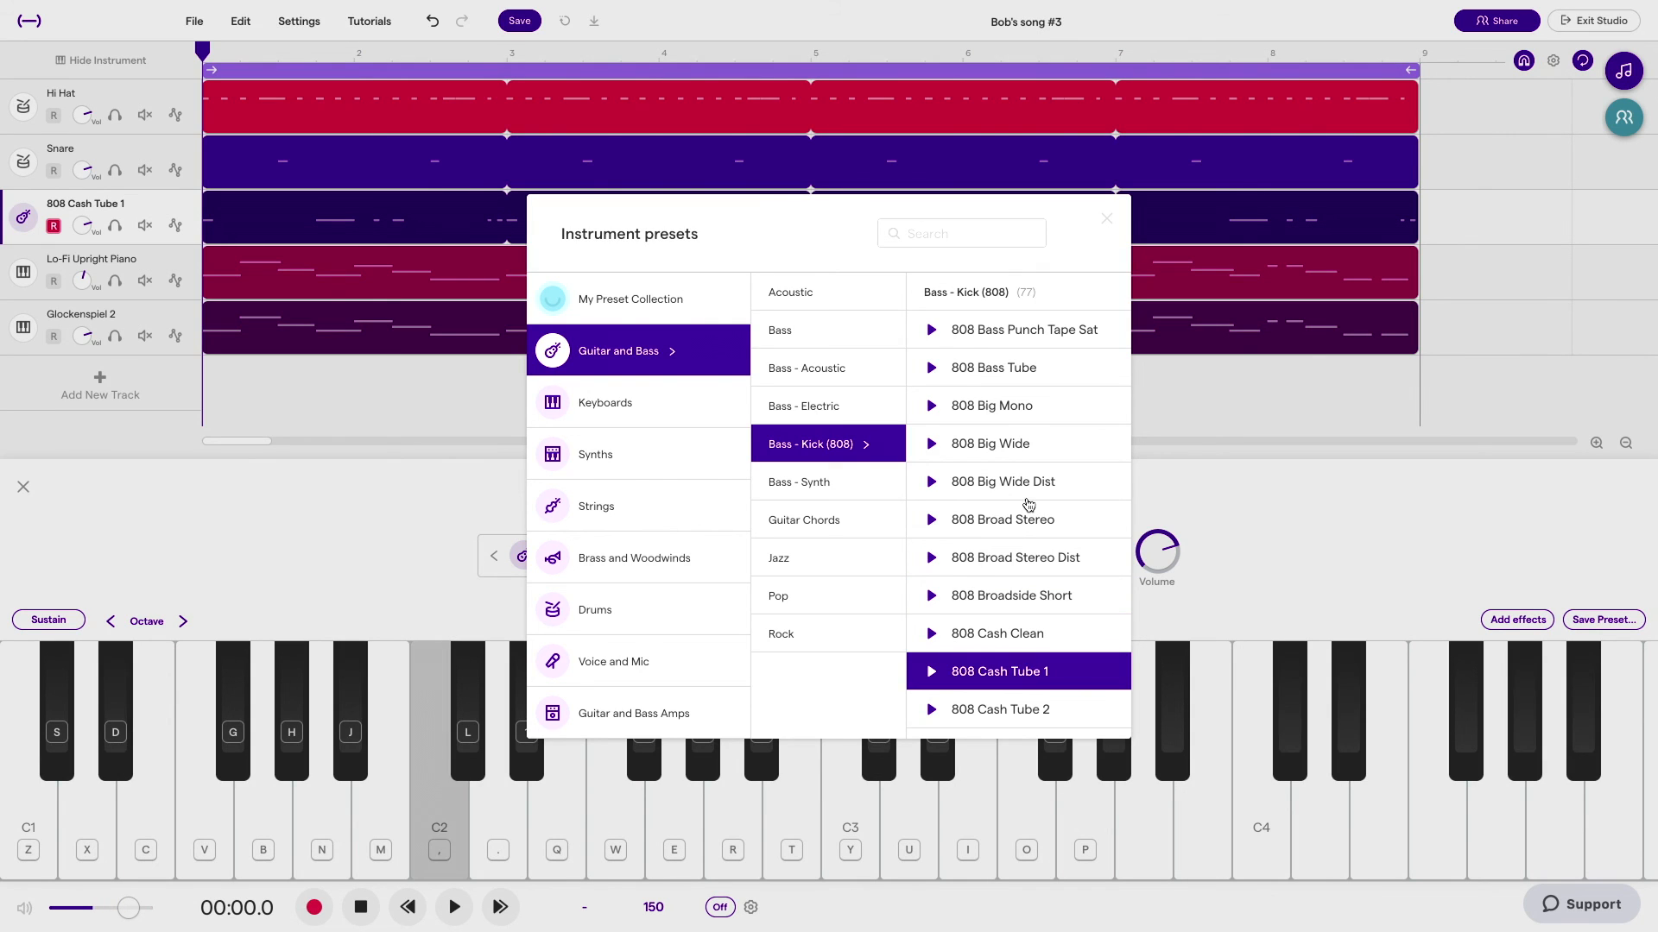
{"action": "left_click", "coordinate": [1029, 485]}
{"action": "left_click", "coordinate": [1036, 449]}
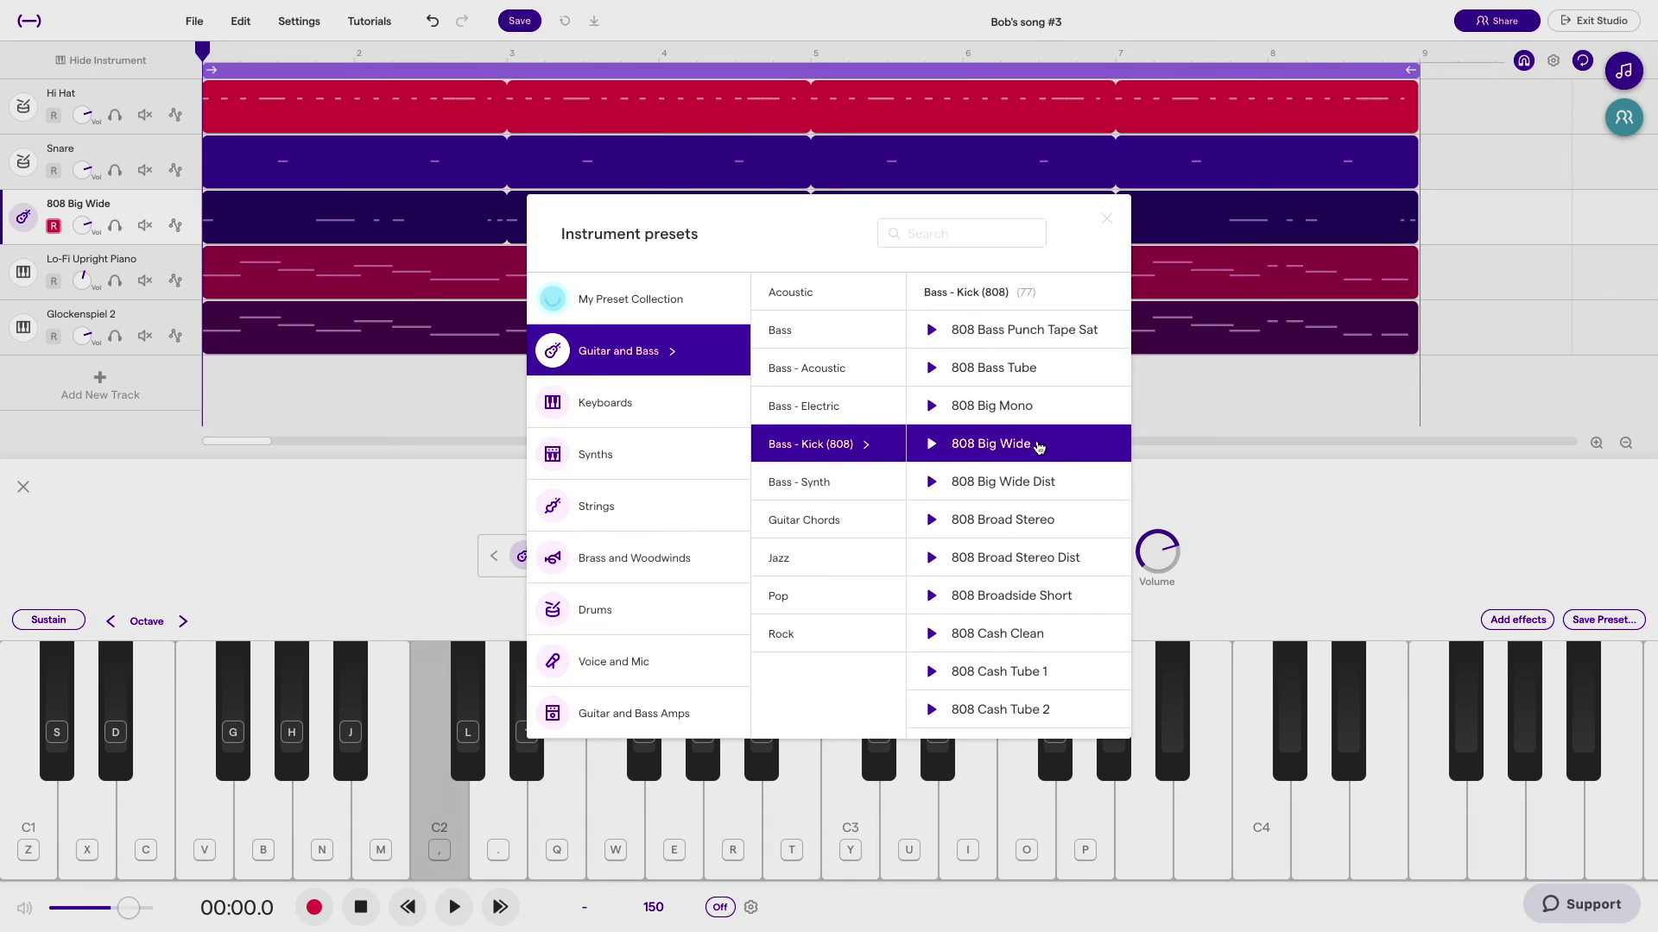
{"action": "left_click", "coordinate": [1040, 418]}
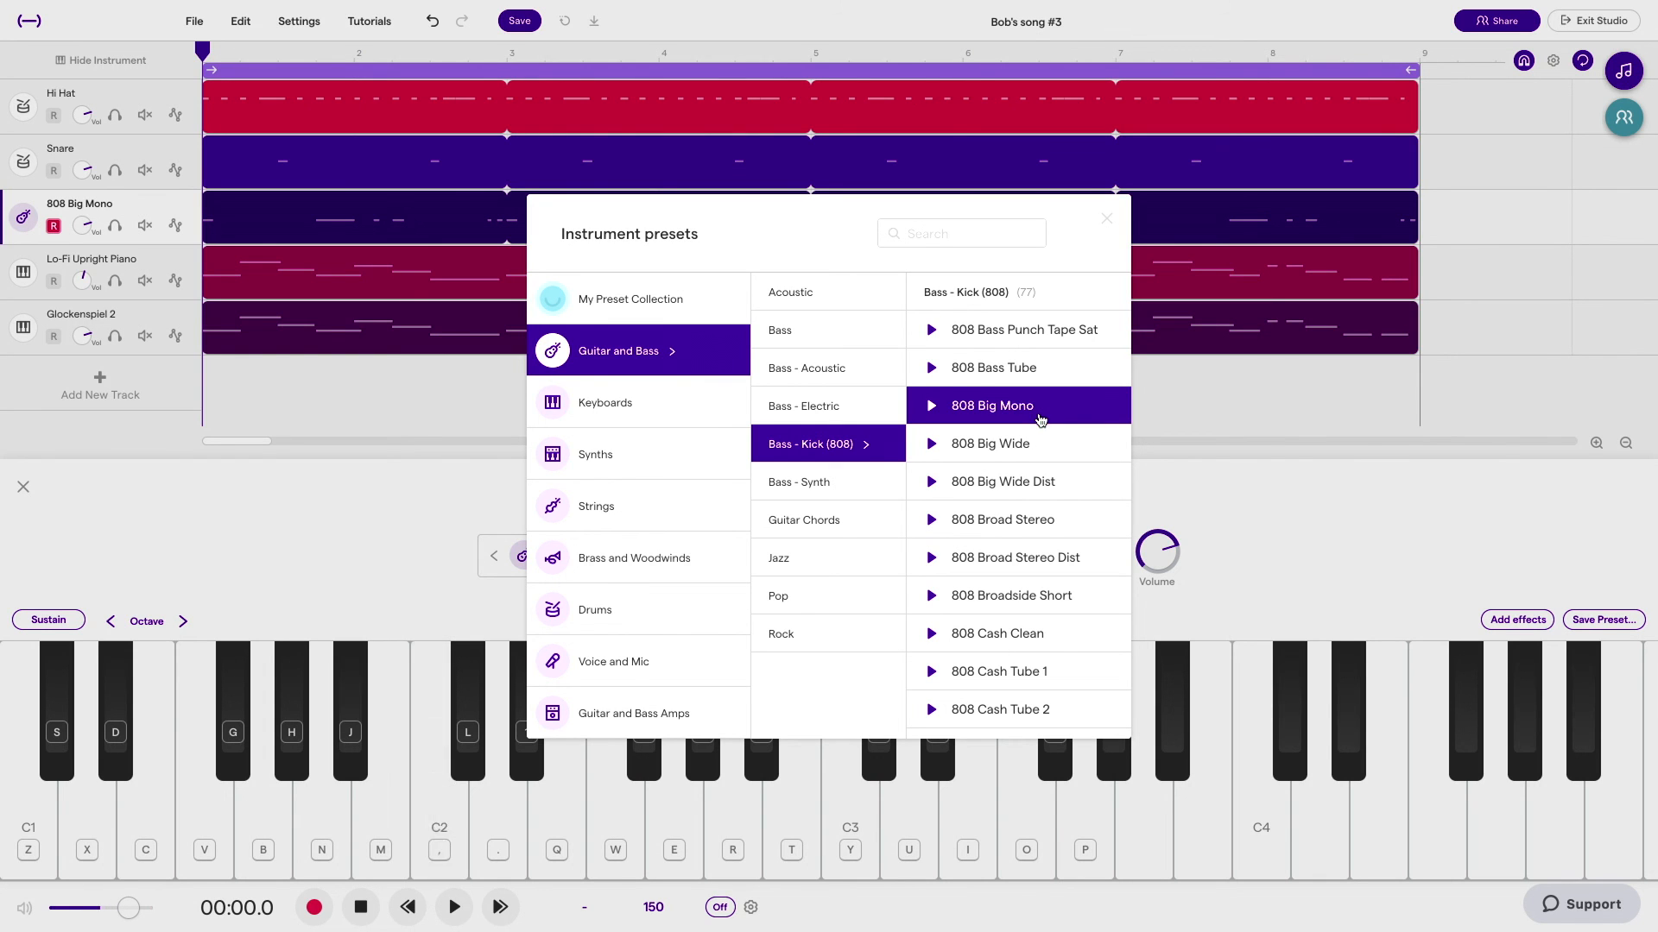
{"action": "left_click", "coordinate": [1109, 222]}
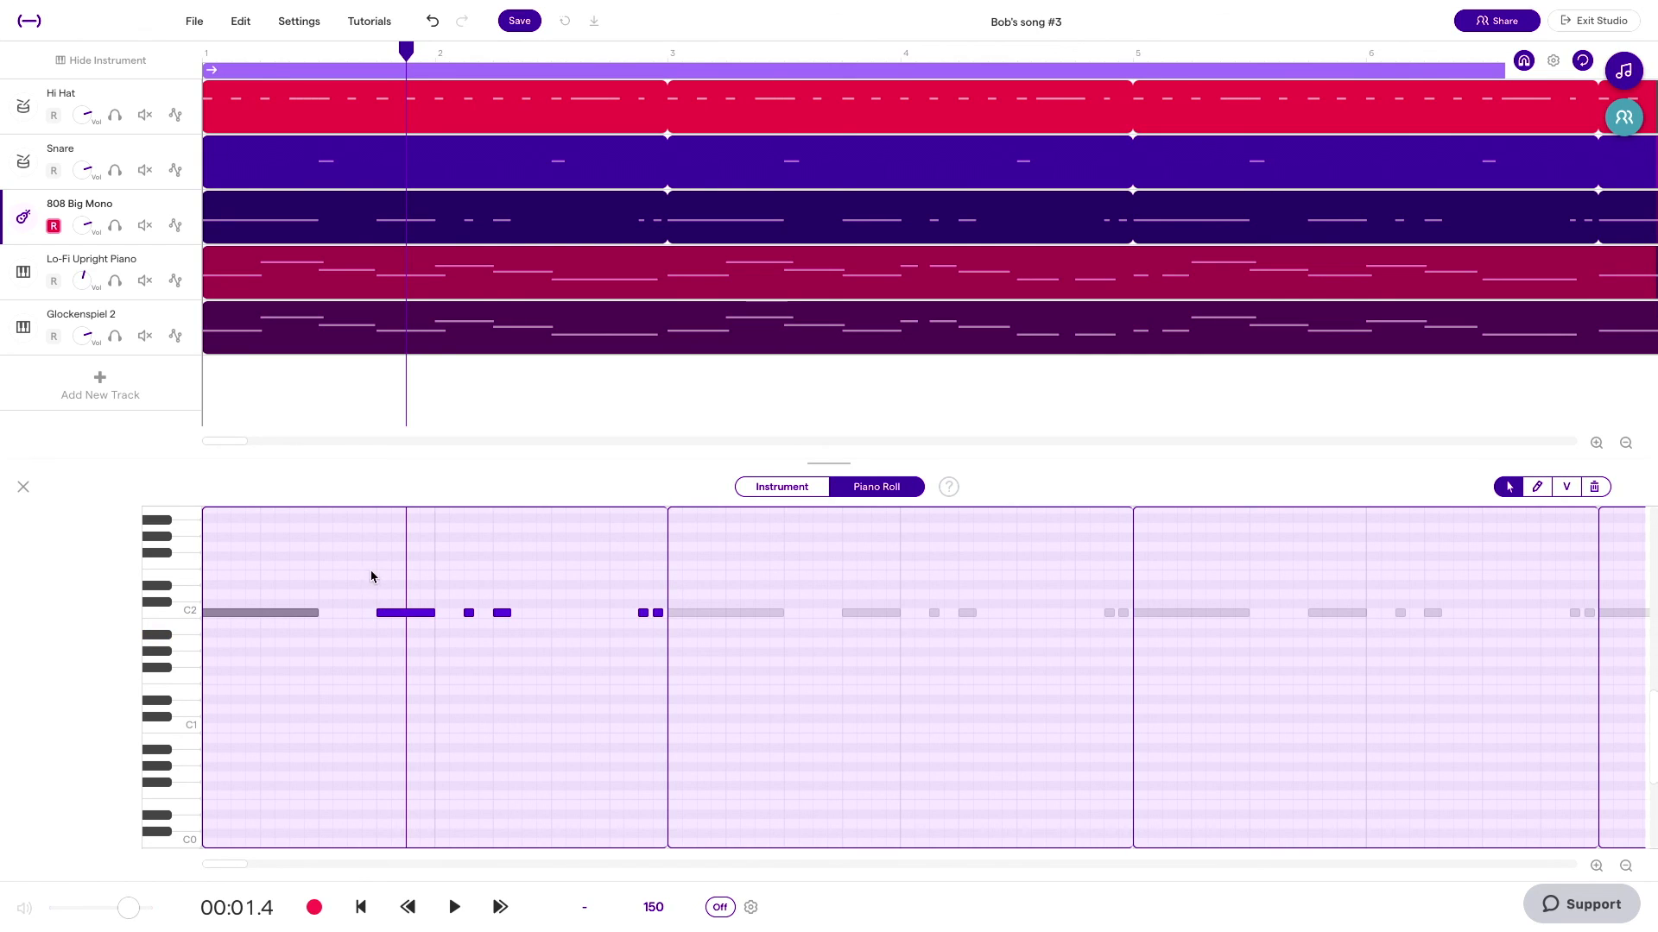
Step: Lower all the notes after the opening one in the 808 track's first region by two semitones
{"action": "left_click_drag", "start_coordinate": [388, 616], "coordinate": [387, 632]}
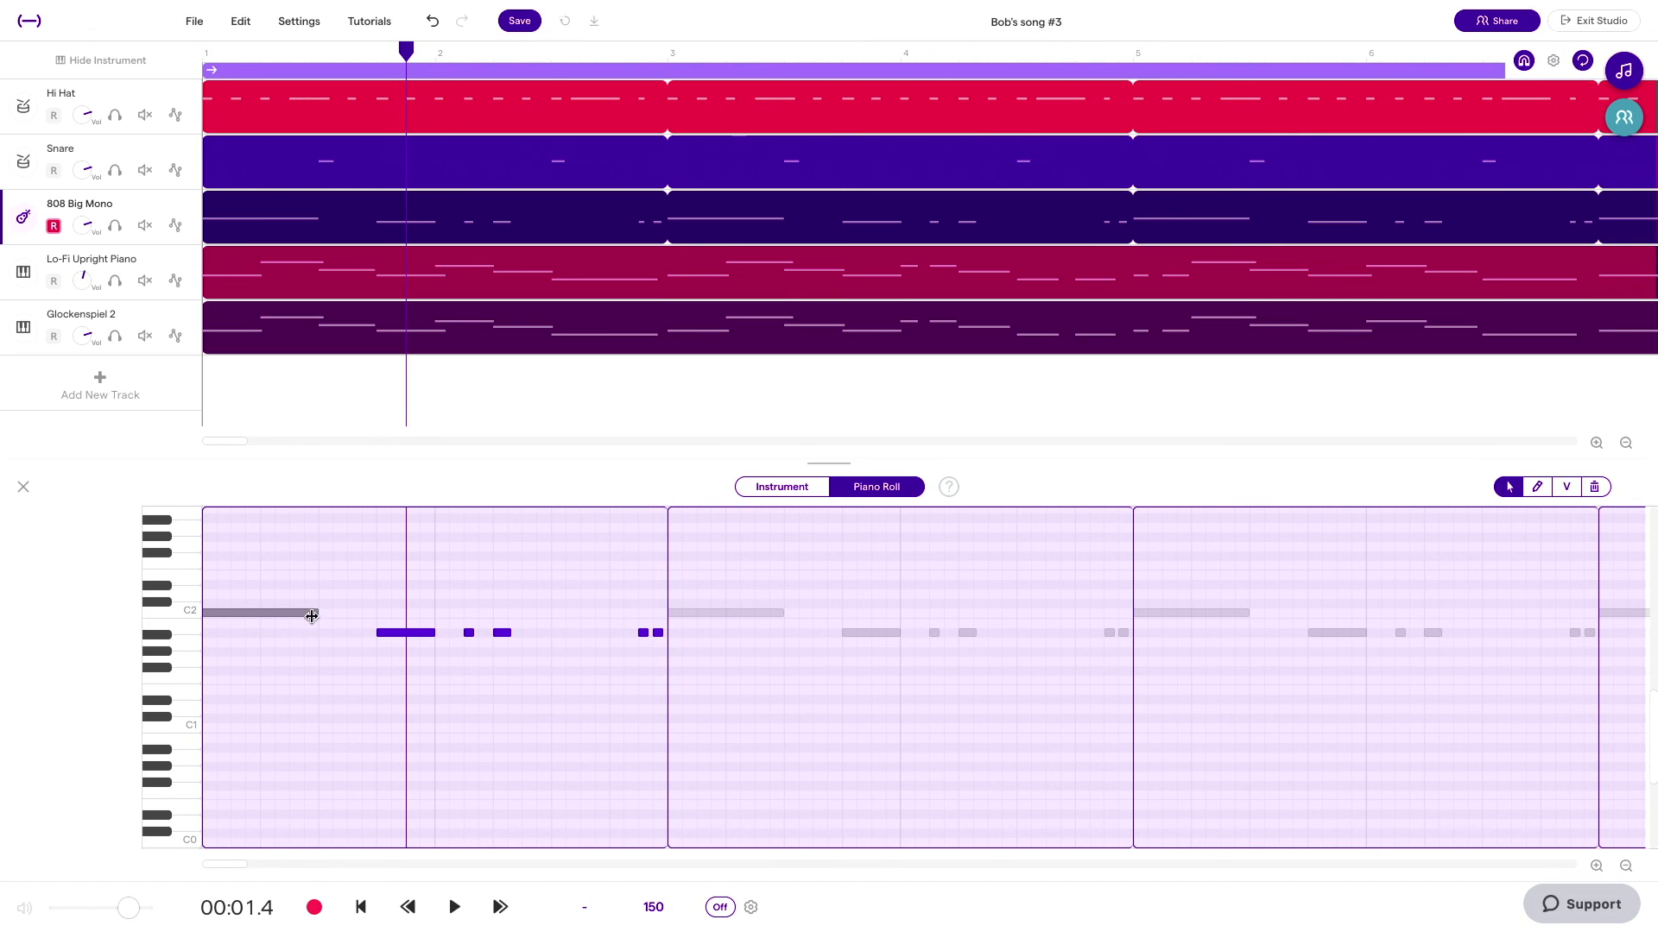
{"action": "left_click", "coordinate": [448, 676]}
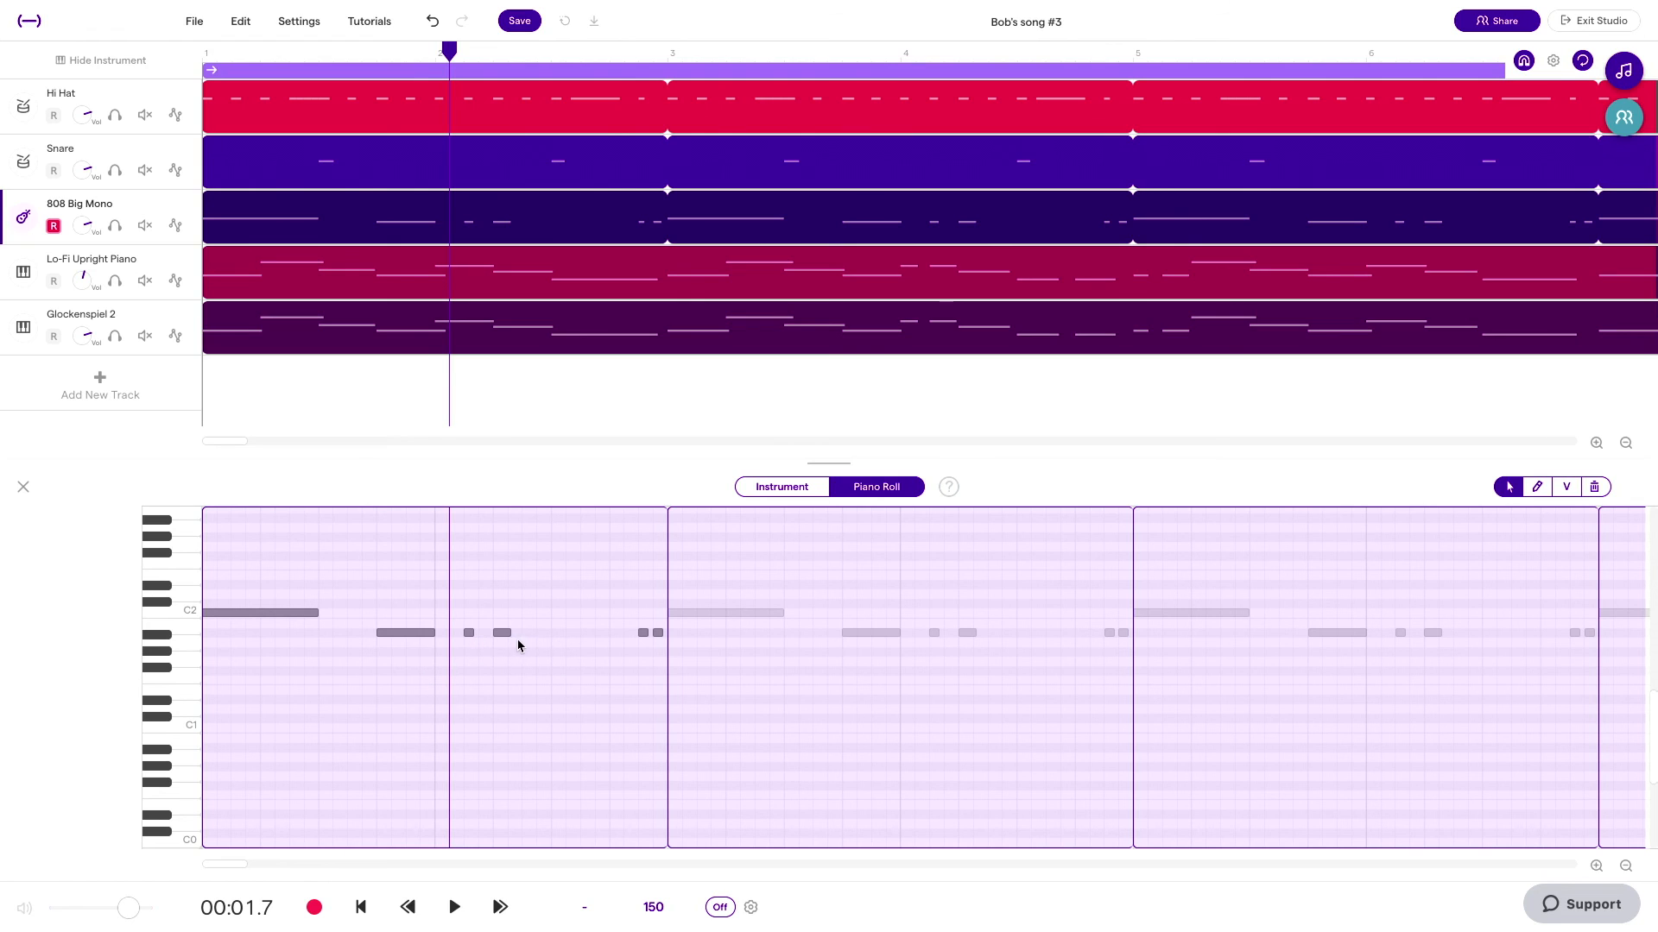
Step: Lengthen the third-last and the opening notes of the 808 track's first region, checking the beat with playback from the start
{"action": "left_click_drag", "start_coordinate": [509, 634], "coordinate": [547, 635]}
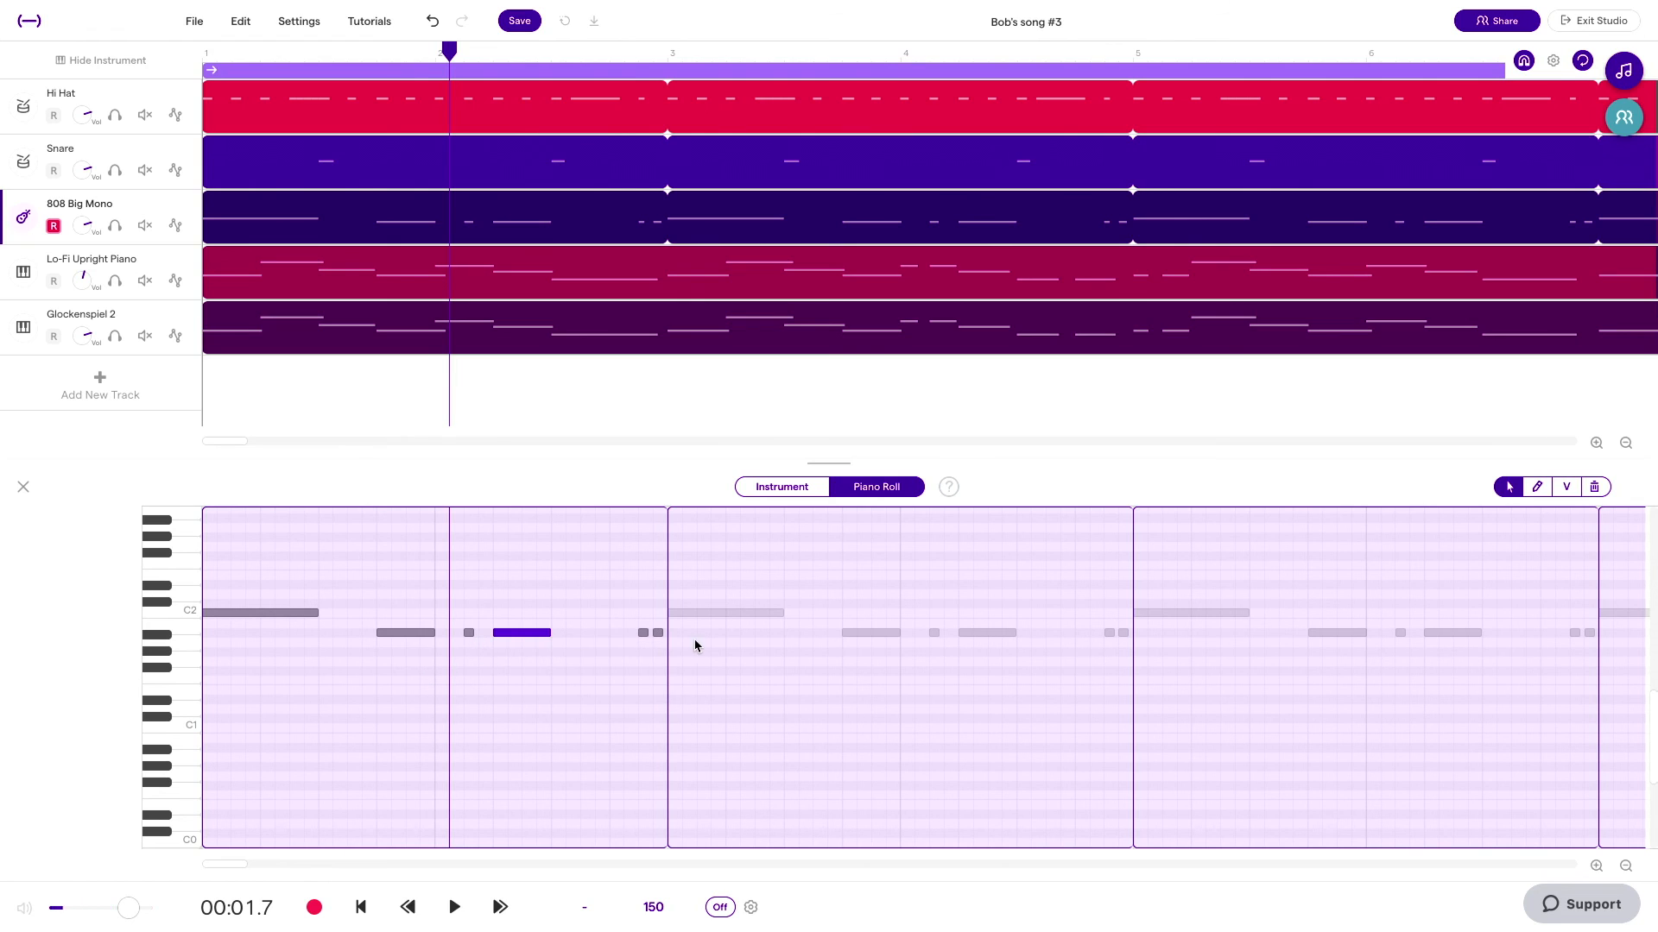
{"action": "left_click", "coordinate": [361, 915]}
{"action": "key", "text": "space"}
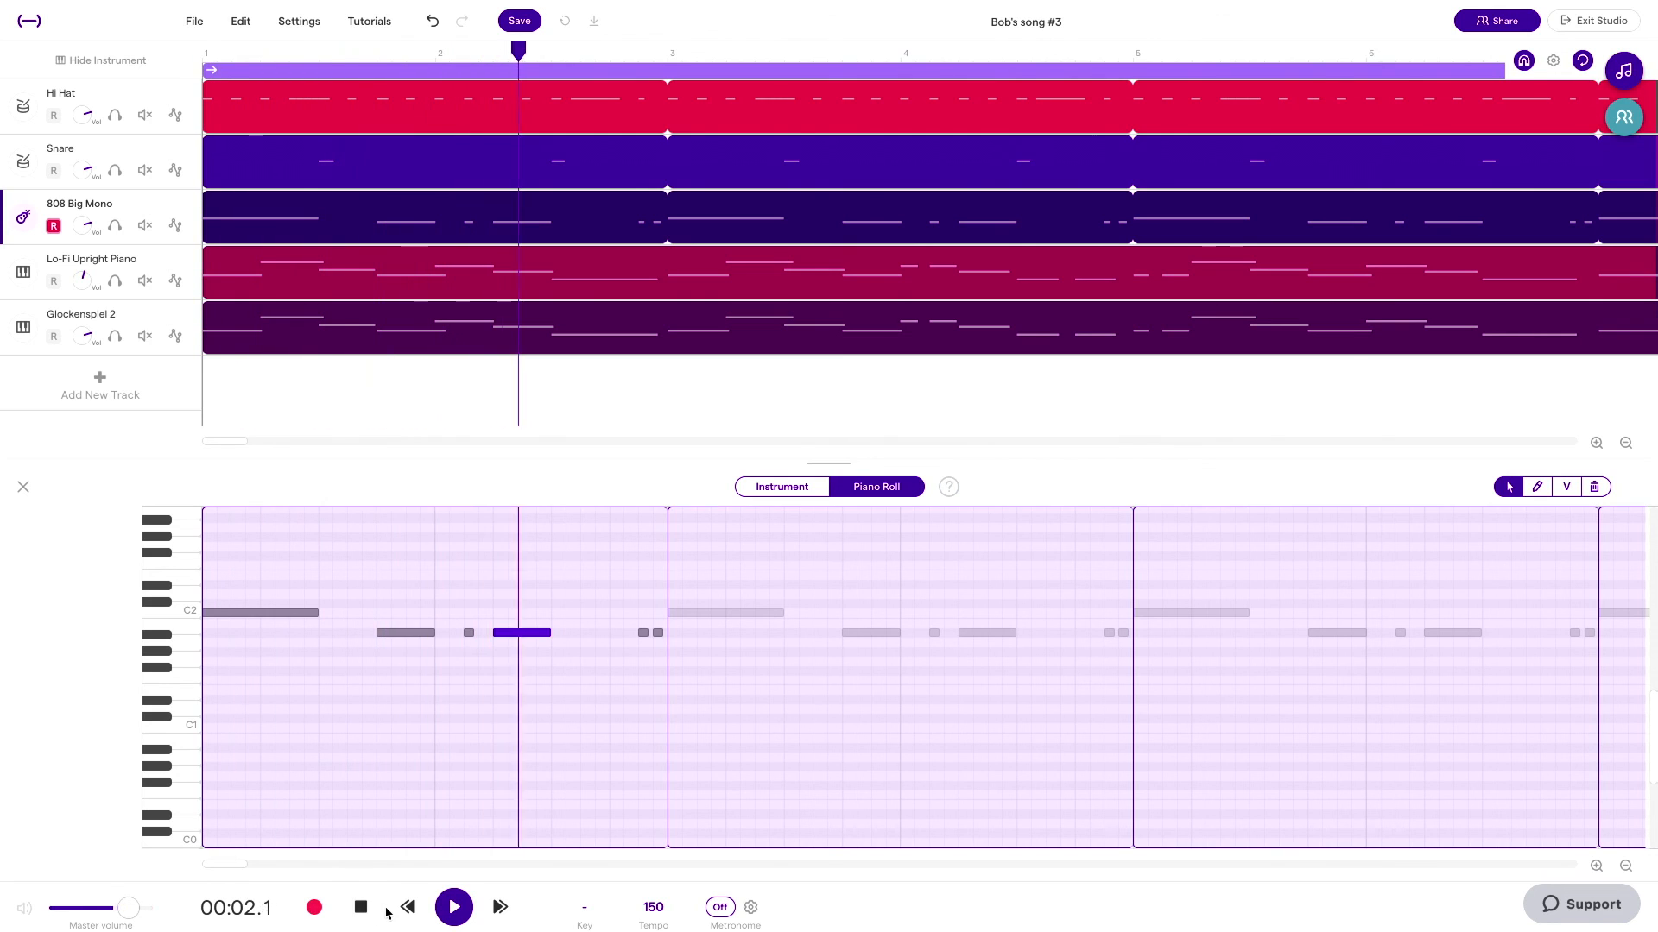
{"action": "key", "text": "space"}
{"action": "left_click_drag", "start_coordinate": [547, 632], "coordinate": [609, 633]}
{"action": "left_click_drag", "start_coordinate": [314, 611], "coordinate": [347, 611]}
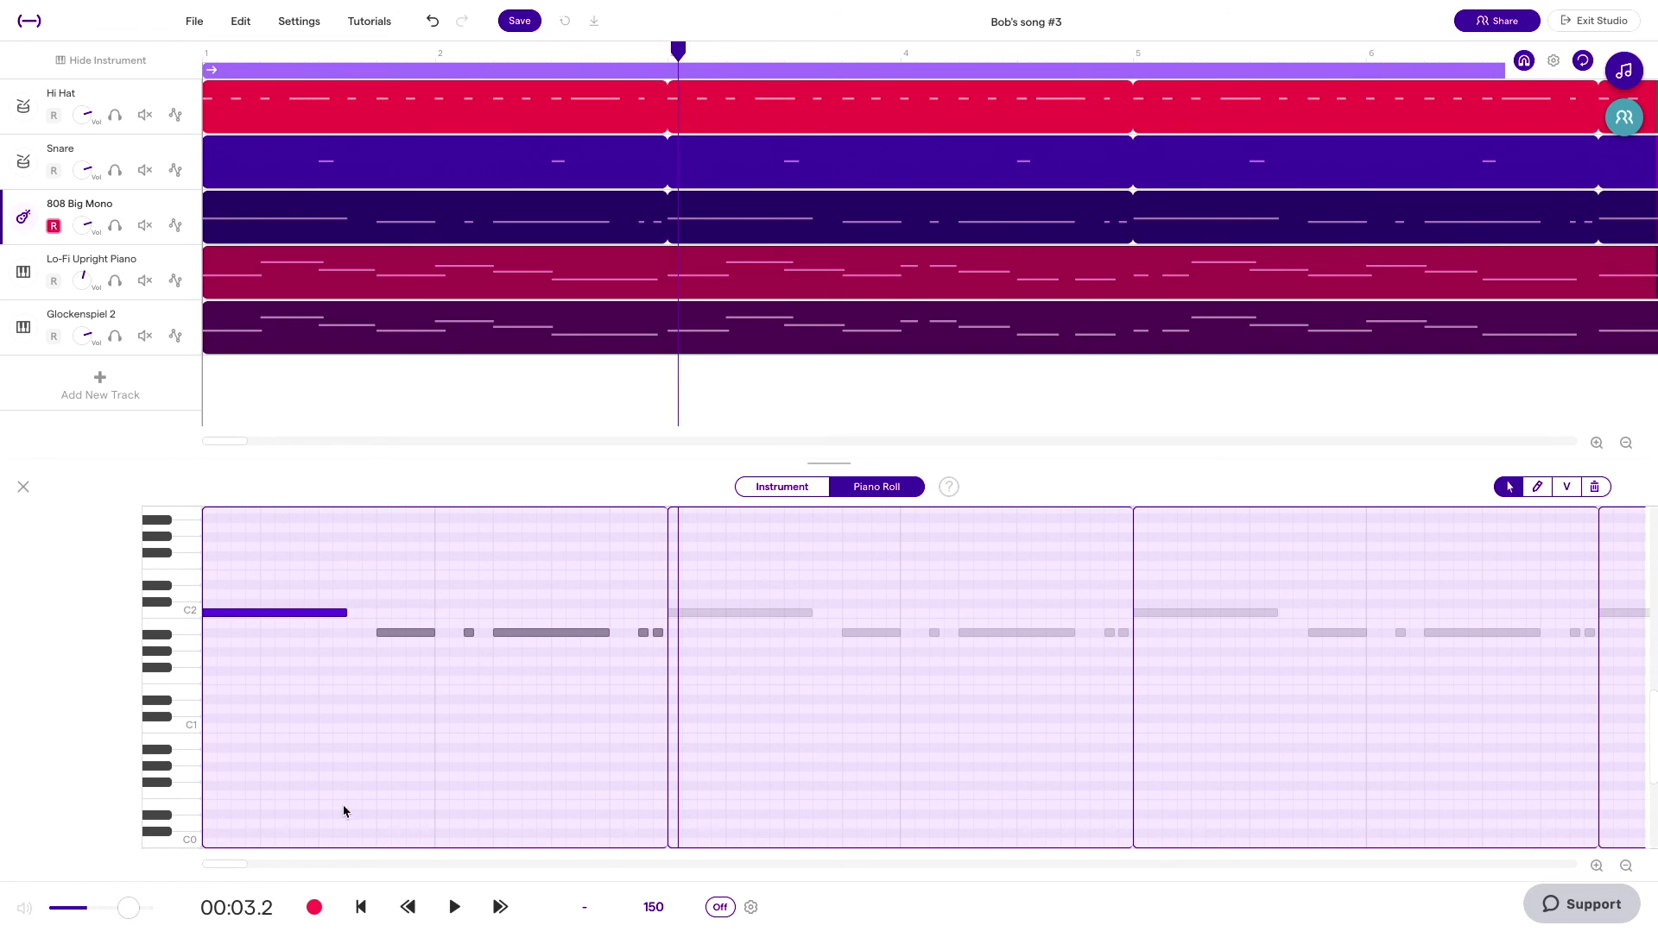
{"action": "left_click", "coordinate": [359, 908]}
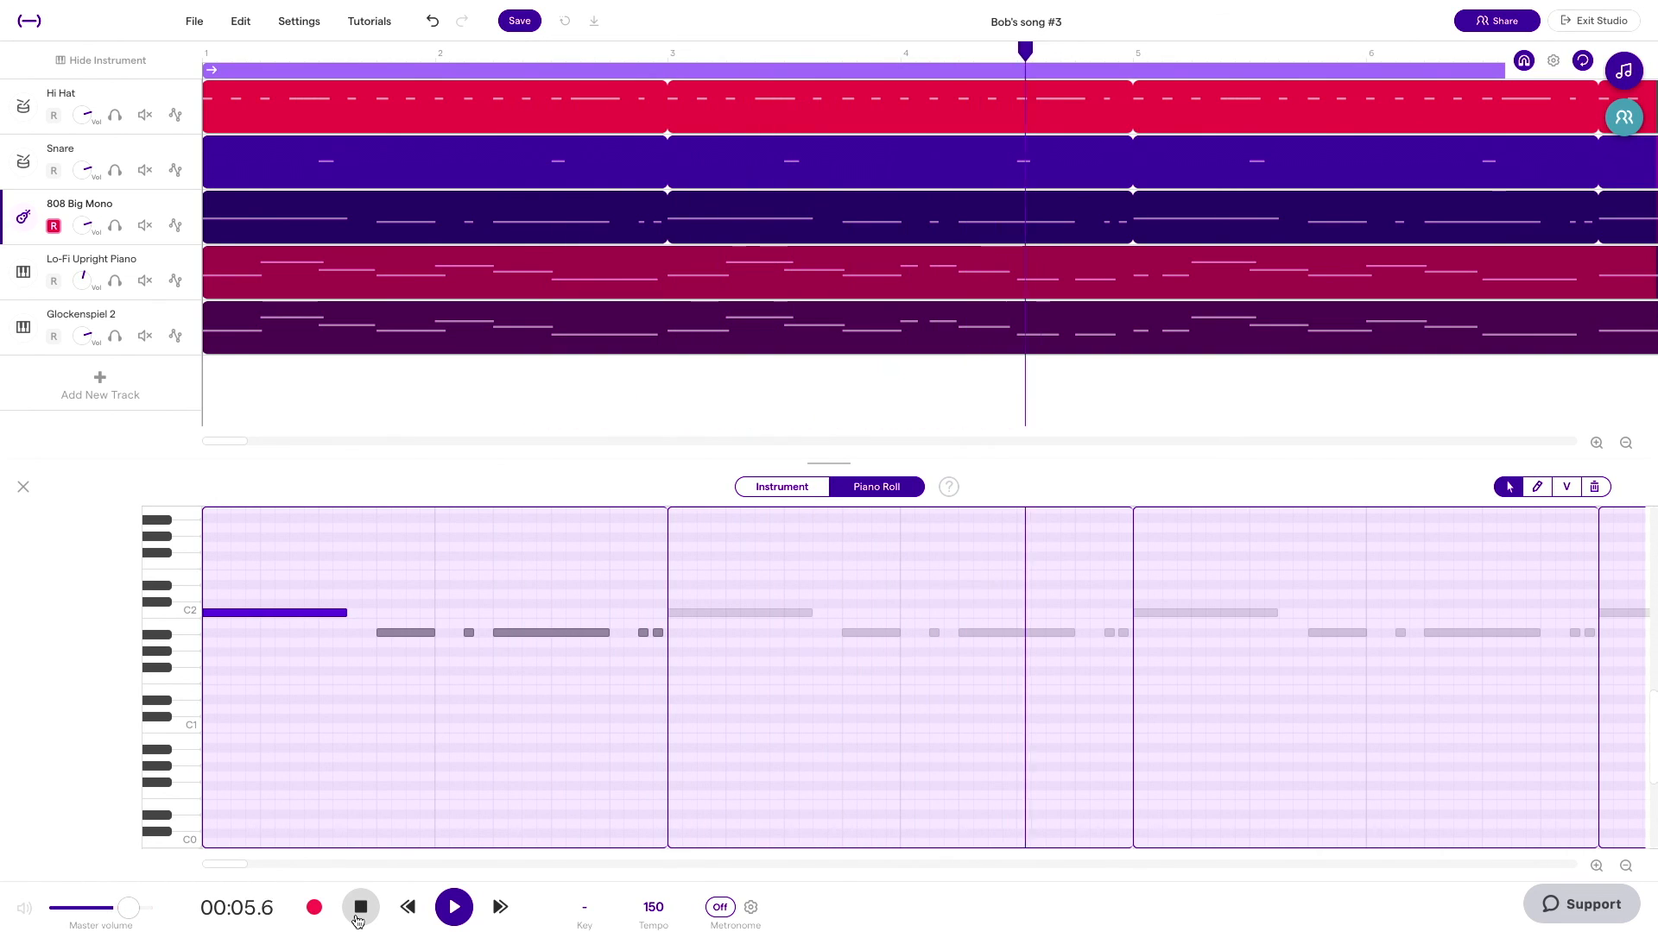
{"action": "left_click", "coordinate": [359, 921]}
Step: Add a Sweep automation lane set to Muffled on the soloed Hi Hat track and adjust its line in bar 1
{"action": "mouse_move", "coordinate": [321, 166]}
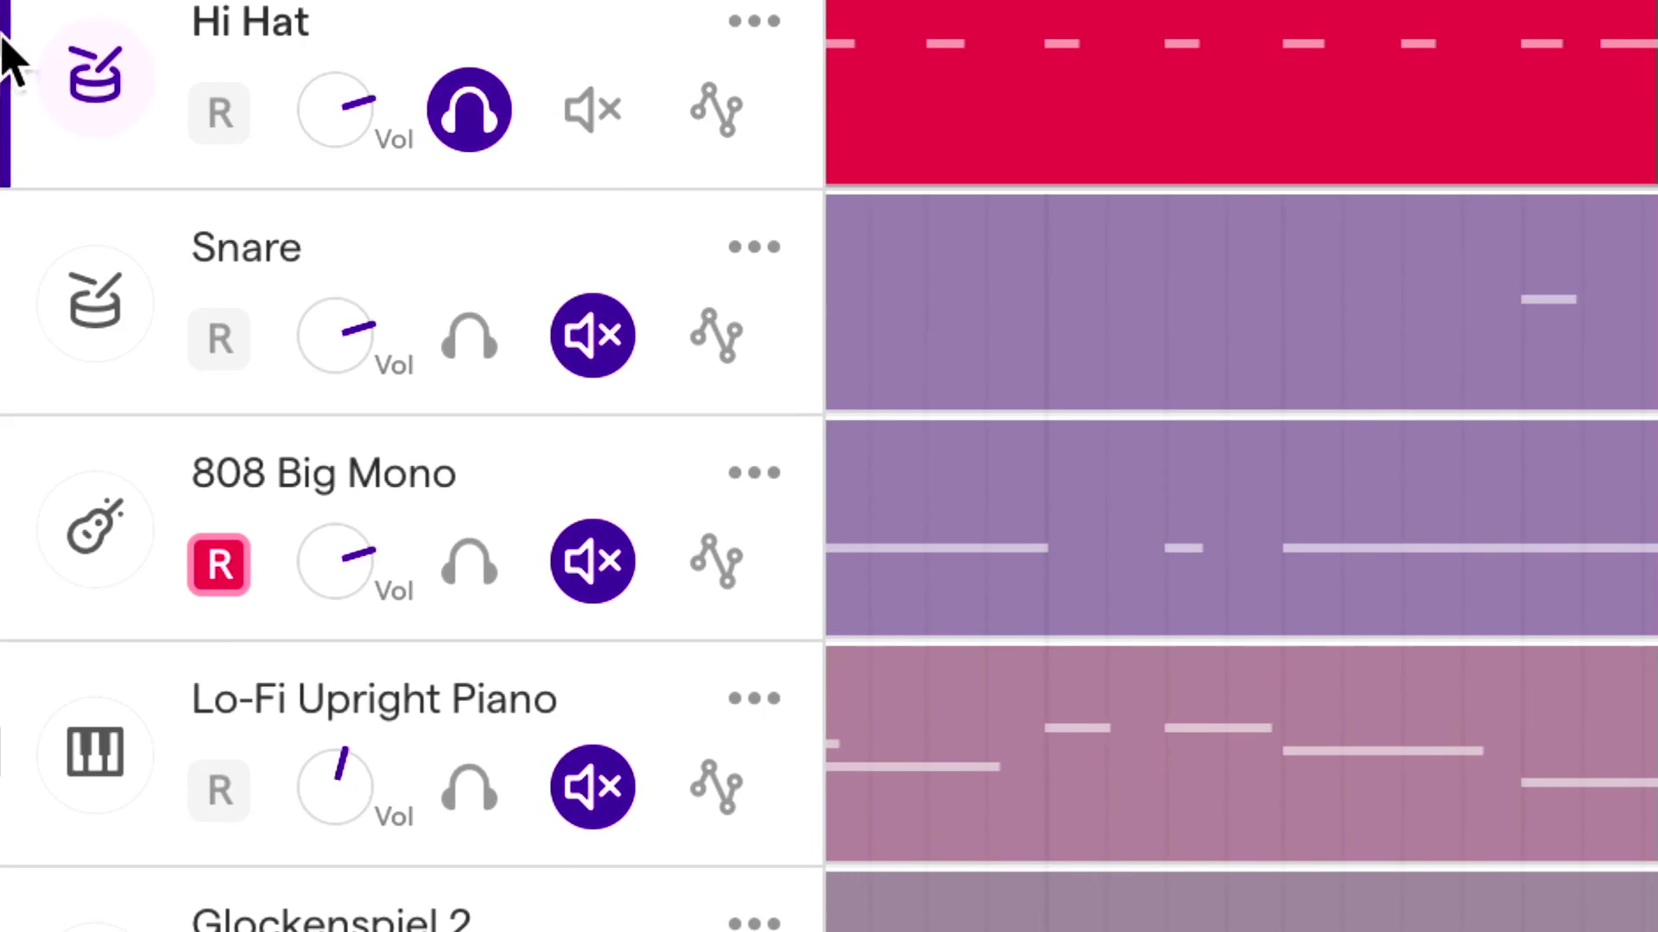
{"action": "left_click", "coordinate": [725, 129]}
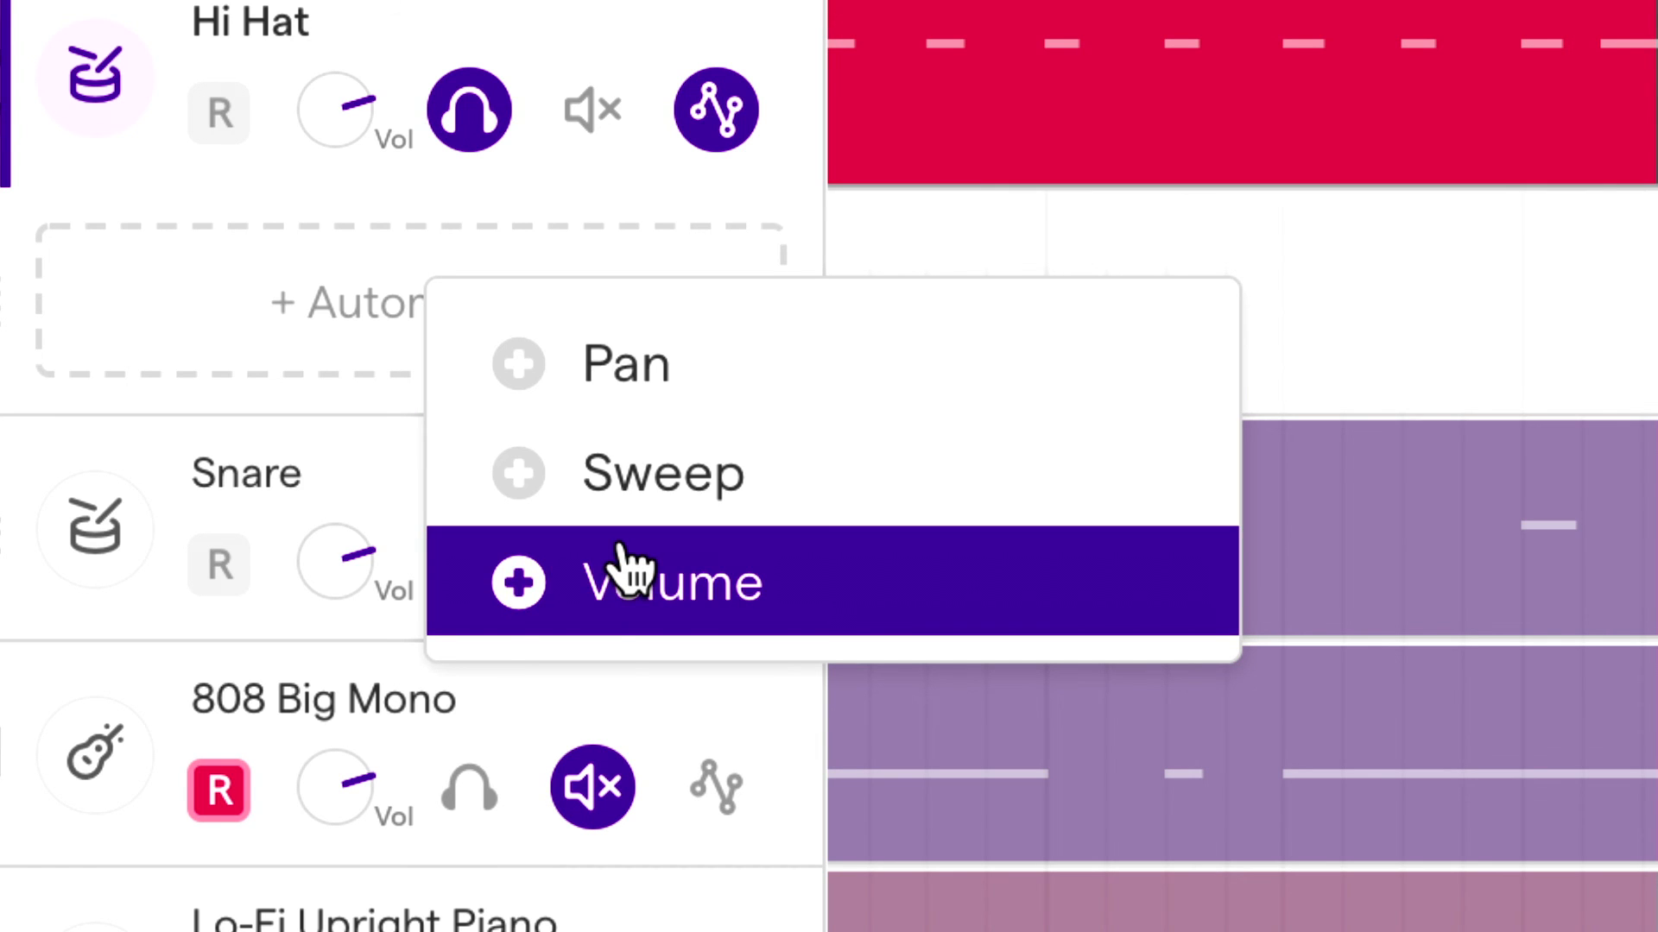
{"action": "left_click", "coordinate": [678, 518]}
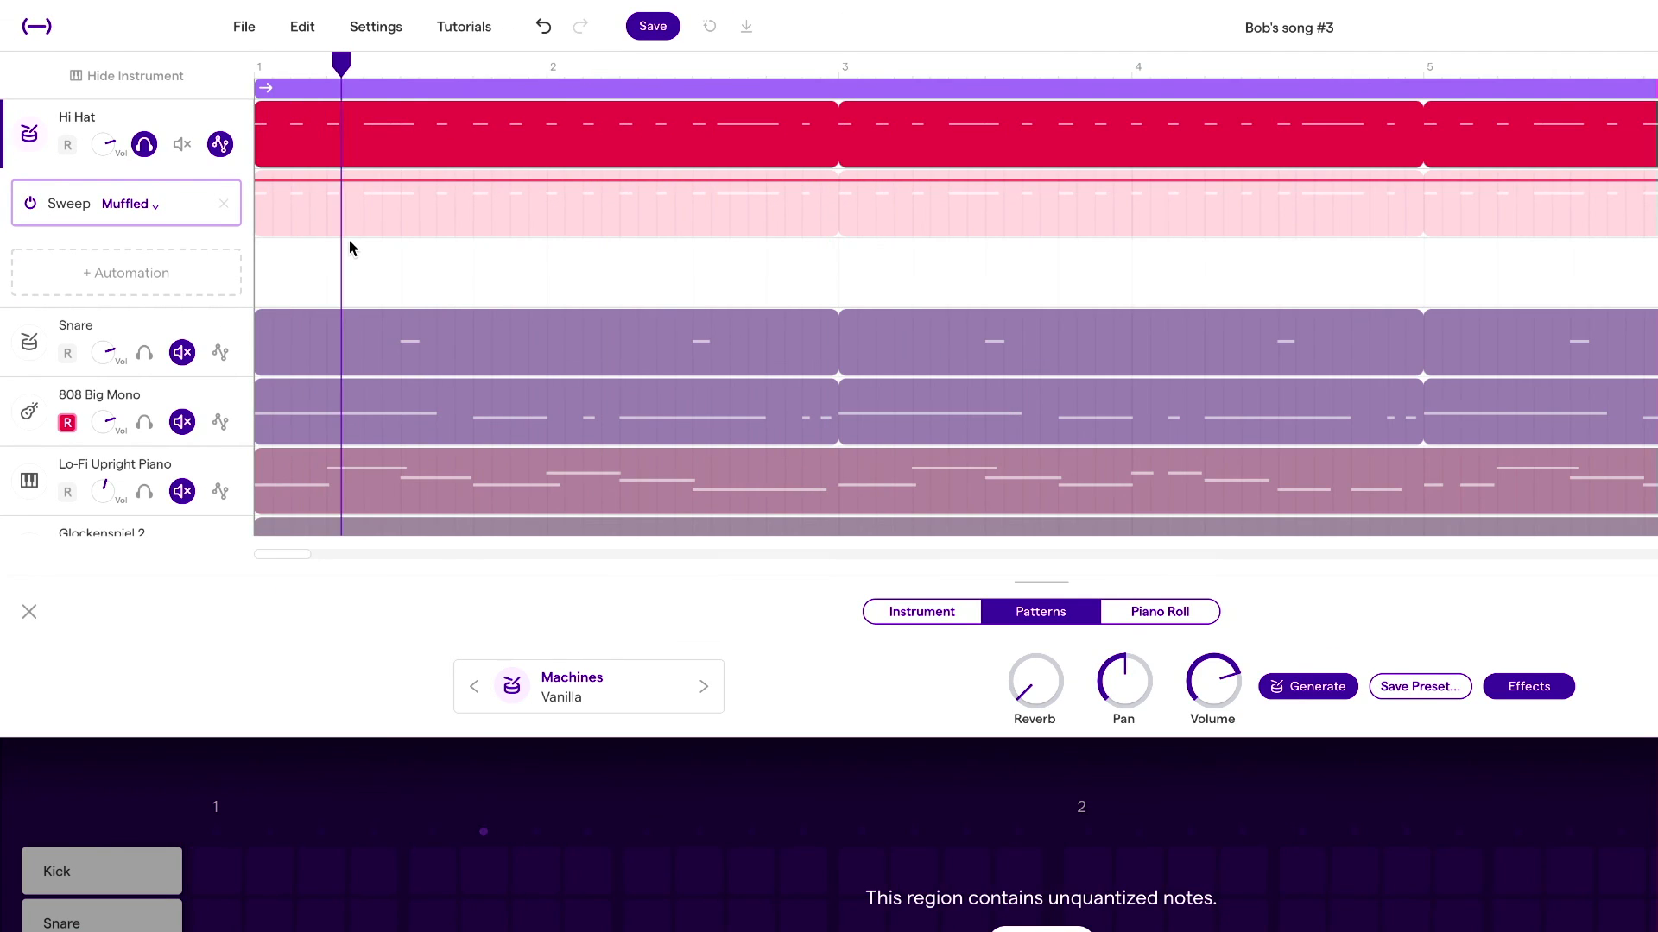
{"action": "left_click_drag", "start_coordinate": [499, 179], "coordinate": [500, 178]}
{"action": "key", "text": "space"}
Step: Switch to the Trap Hats Organizer document and examine the Low Pass Filter row of the 16th/8th note hi-hat chart
{"action": "key", "text": "ctrl+Left"}
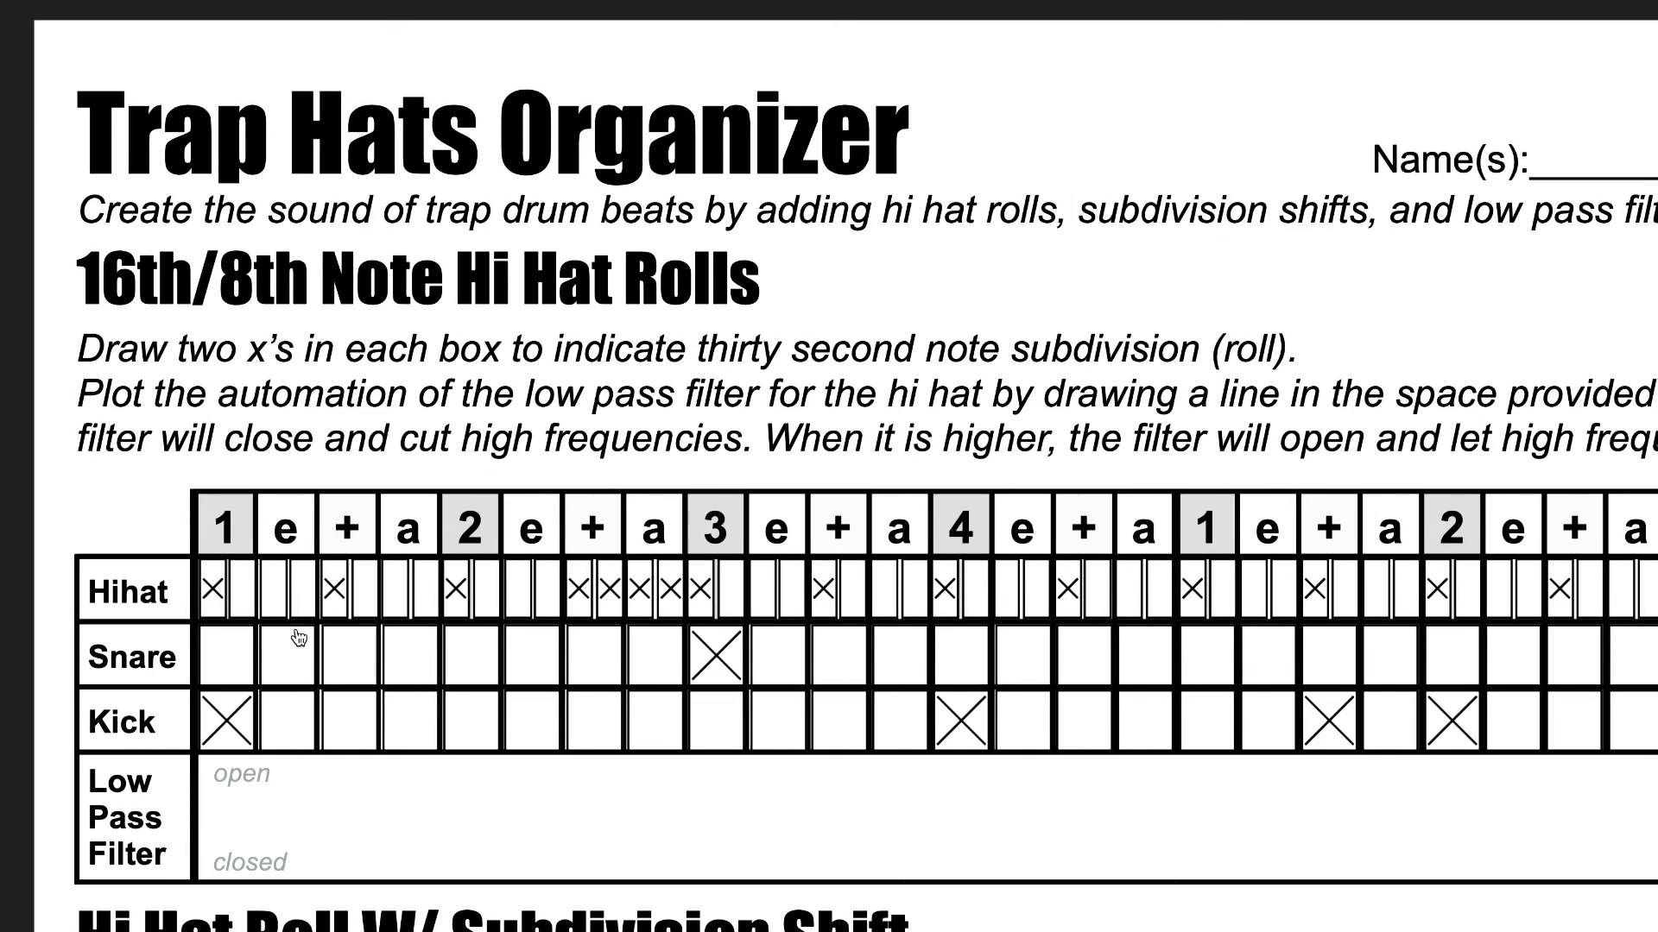
{"action": "scroll", "coordinate": [299, 638], "scroll_direction": "down", "scroll_amount": 5}
{"action": "scroll", "coordinate": [298, 639], "scroll_direction": "right", "scroll_amount": 2}
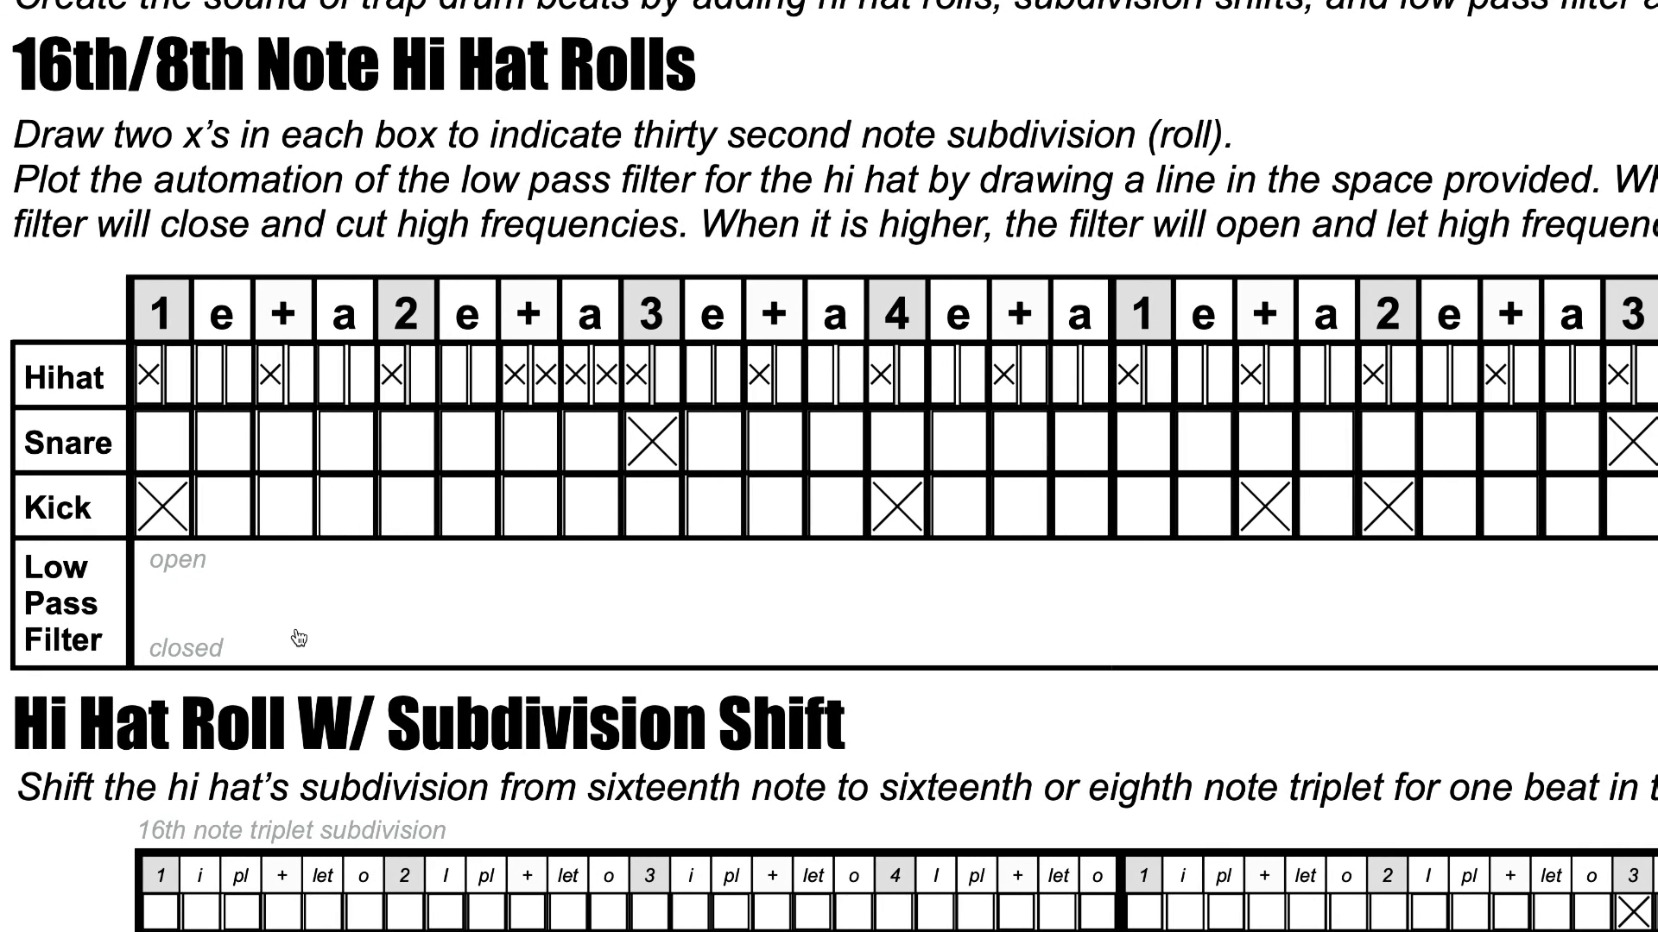